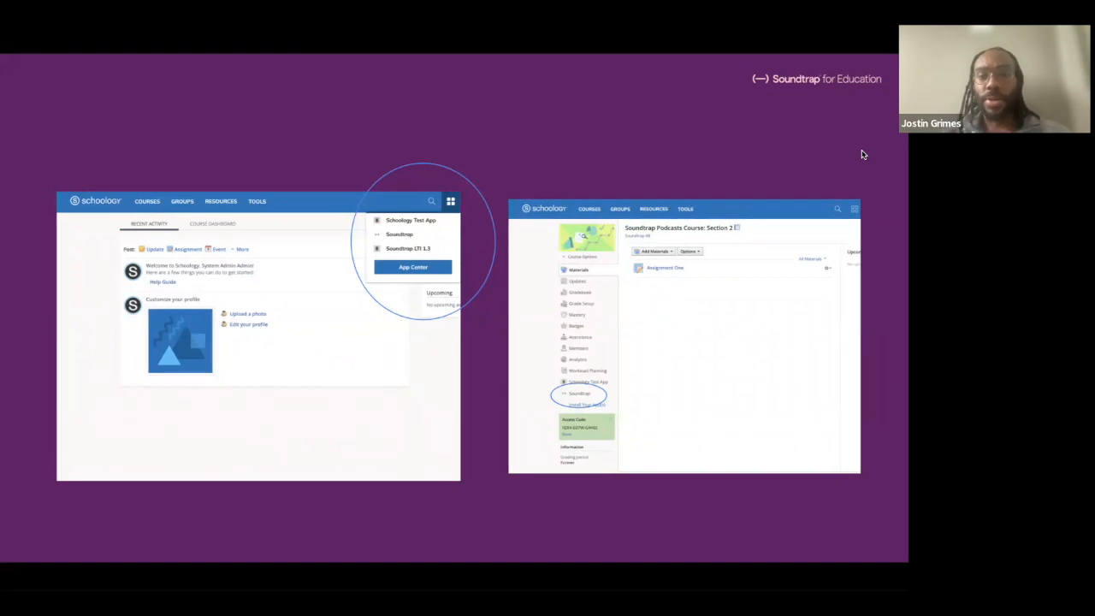
# Step: Advance the slideshow to the Studio Dive slide, leave it, and switch to Soundtrap to open its Projects page
pyautogui.press('Right')
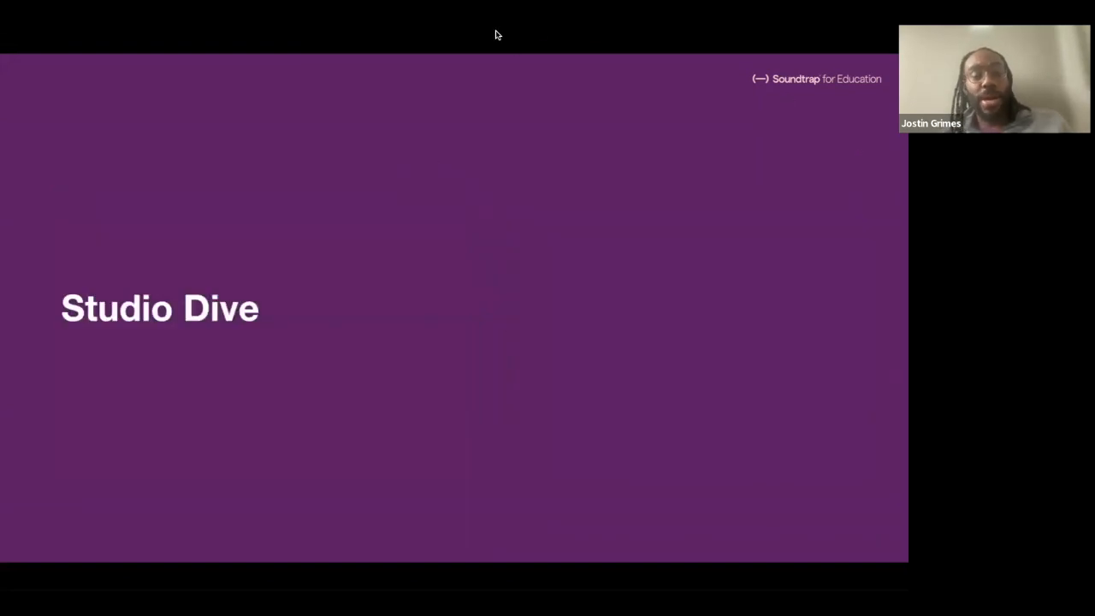
pyautogui.press('Escape')
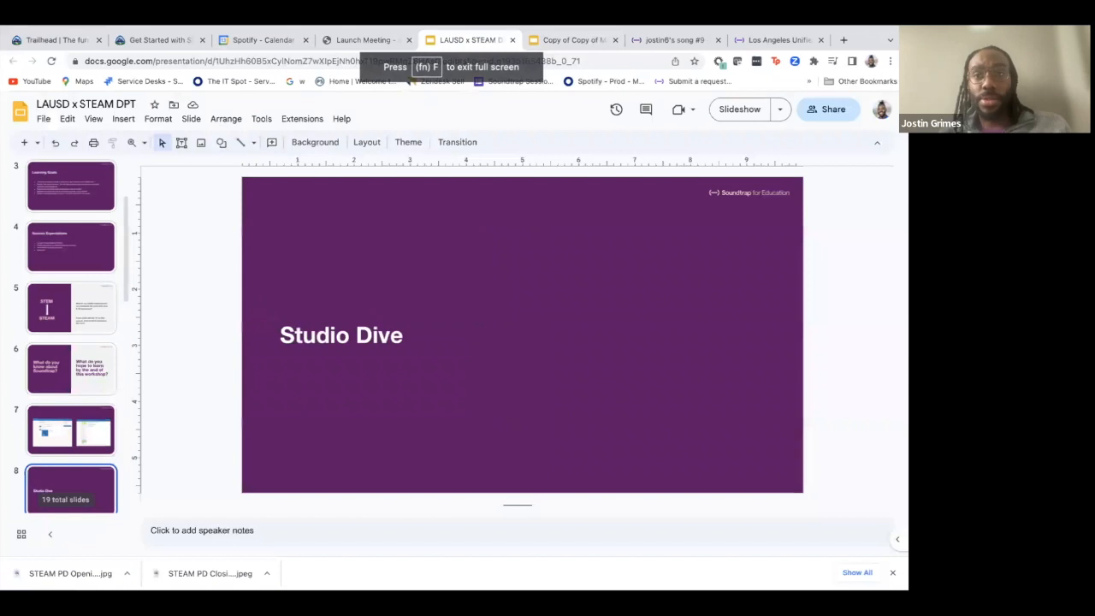
pyautogui.click(663, 57)
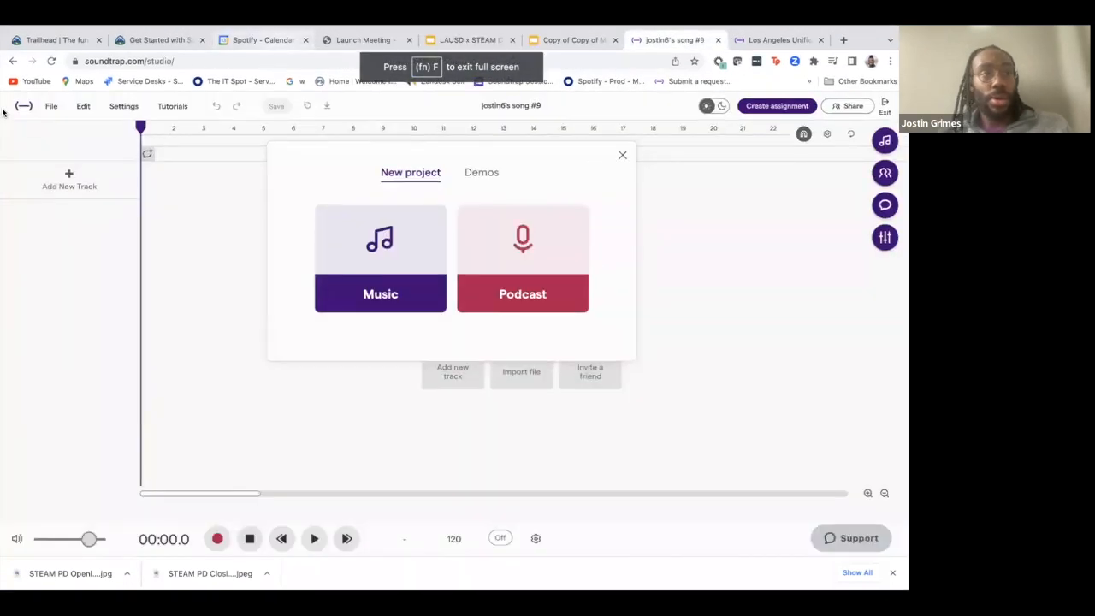
pyautogui.press('Escape')
pyautogui.click(23, 106)
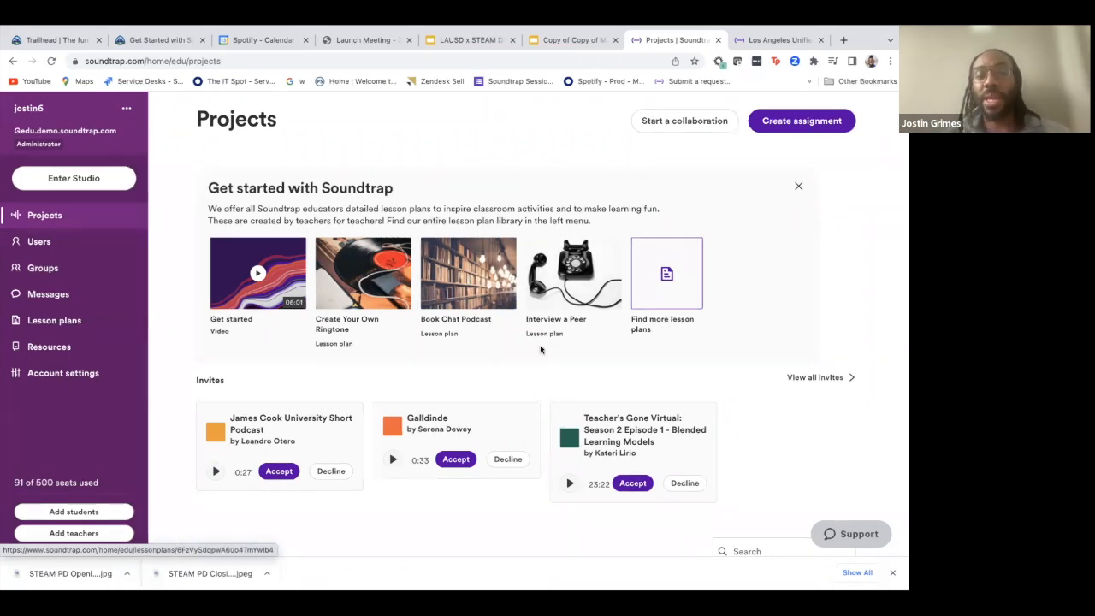
# Step: Enter the studio with a new podcast project and add a Voice & Mic track
pyautogui.scroll(-2, 522, 312)
pyautogui.scroll(-6, 522, 313)
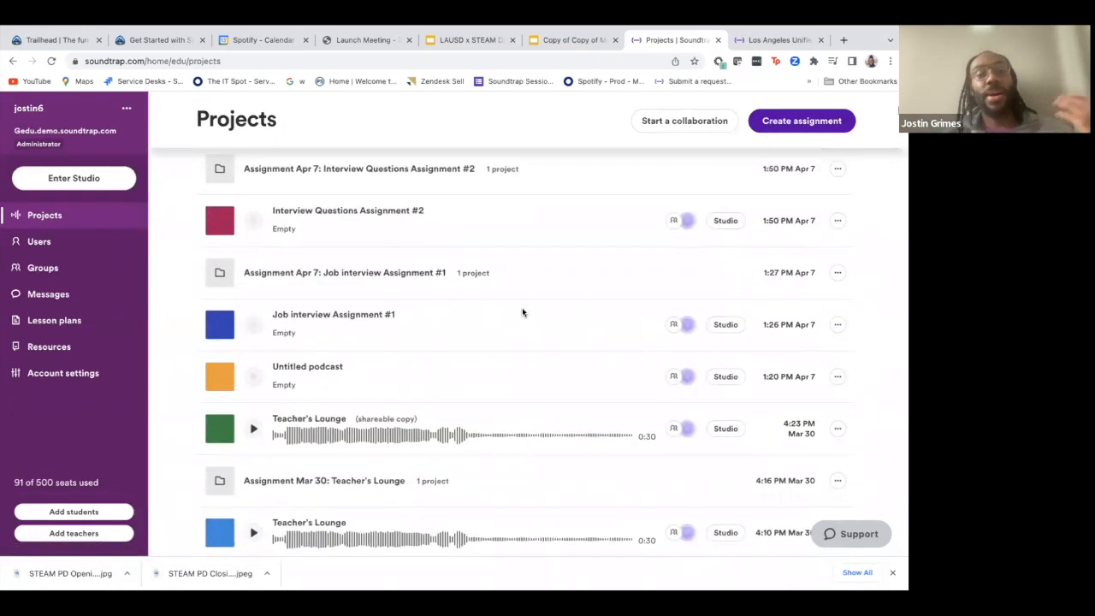
pyautogui.scroll(-2, 522, 312)
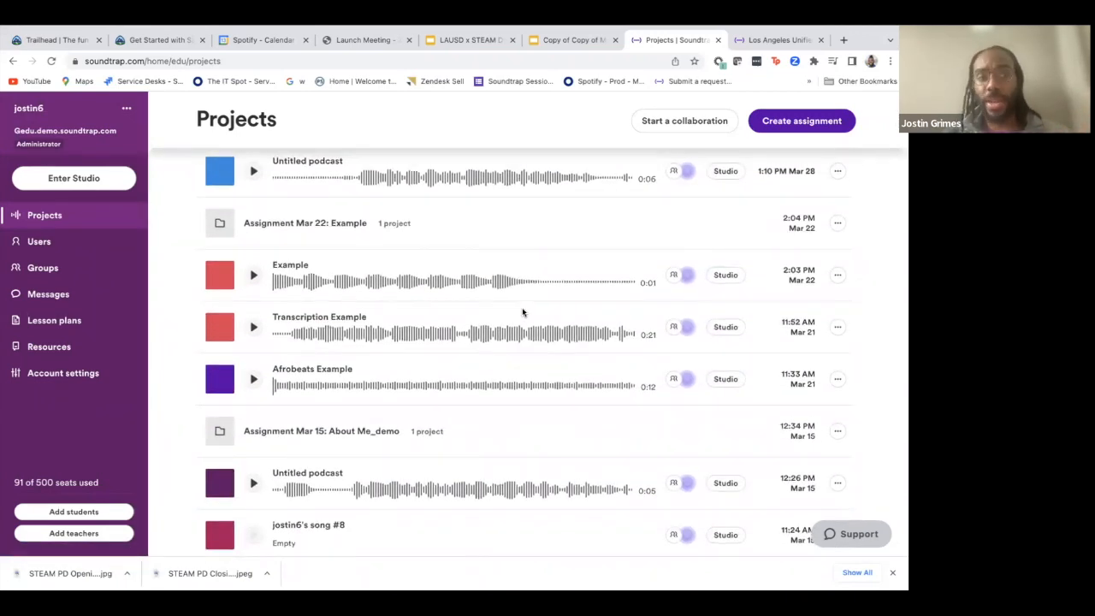
pyautogui.scroll(12, 523, 313)
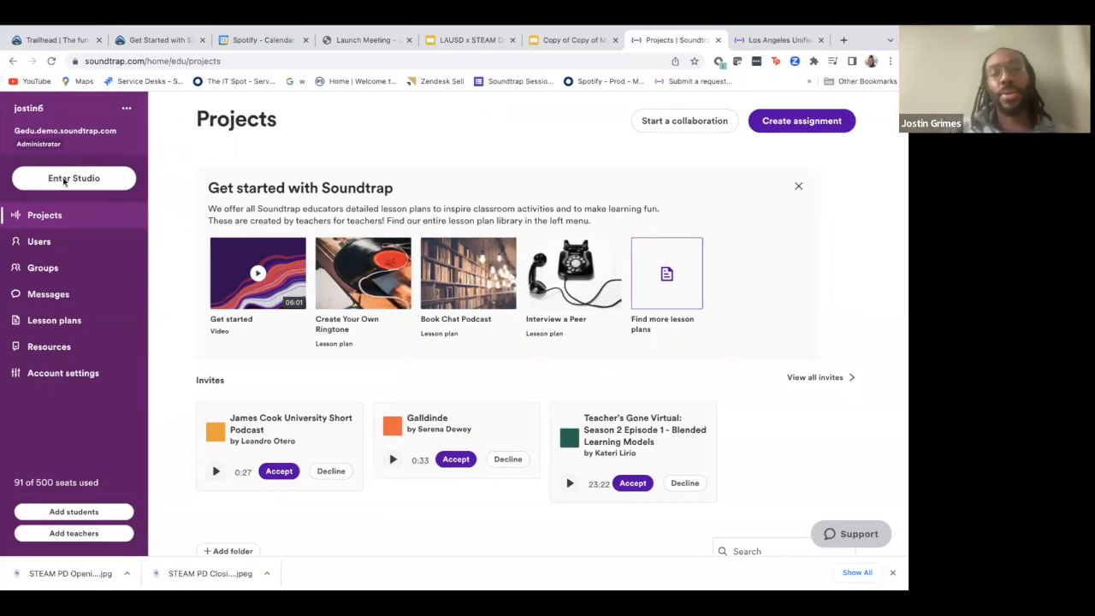
pyautogui.click(61, 180)
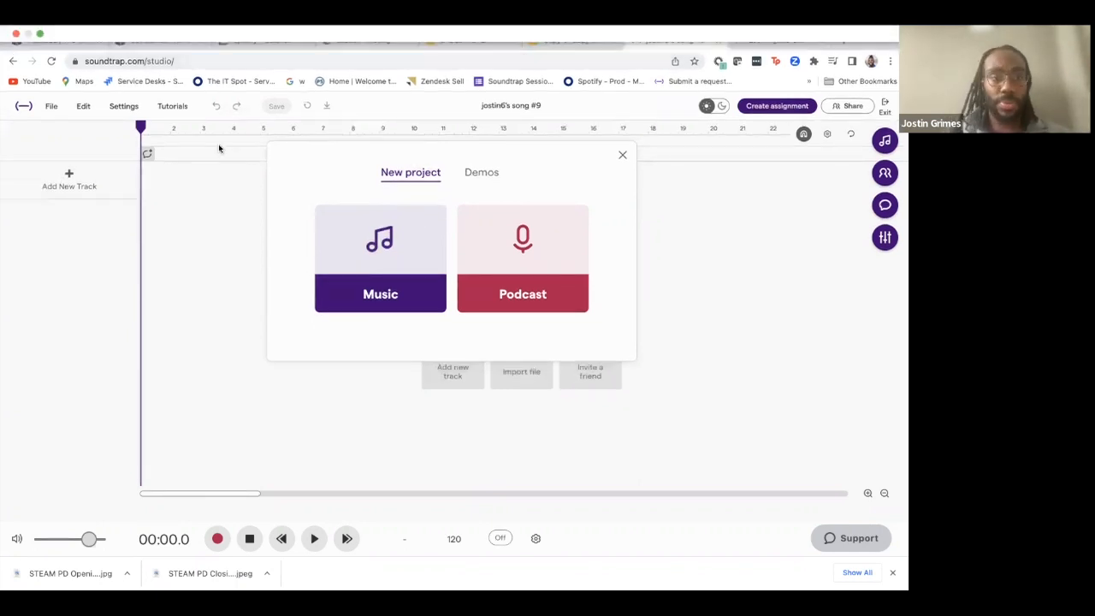
pyautogui.click(535, 280)
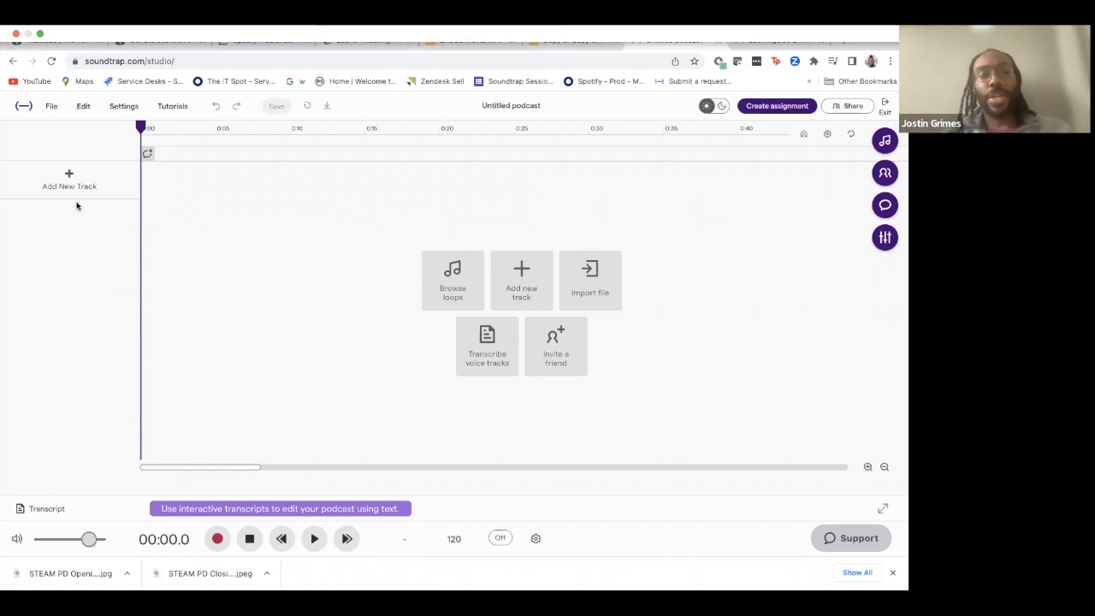
pyautogui.click(66, 175)
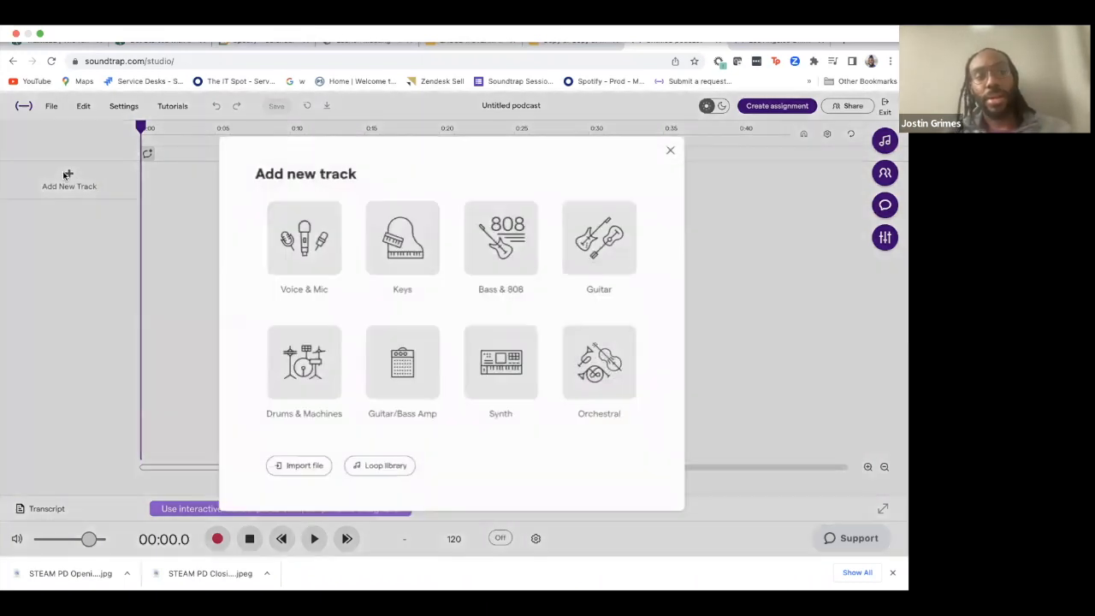
pyautogui.click(301, 241)
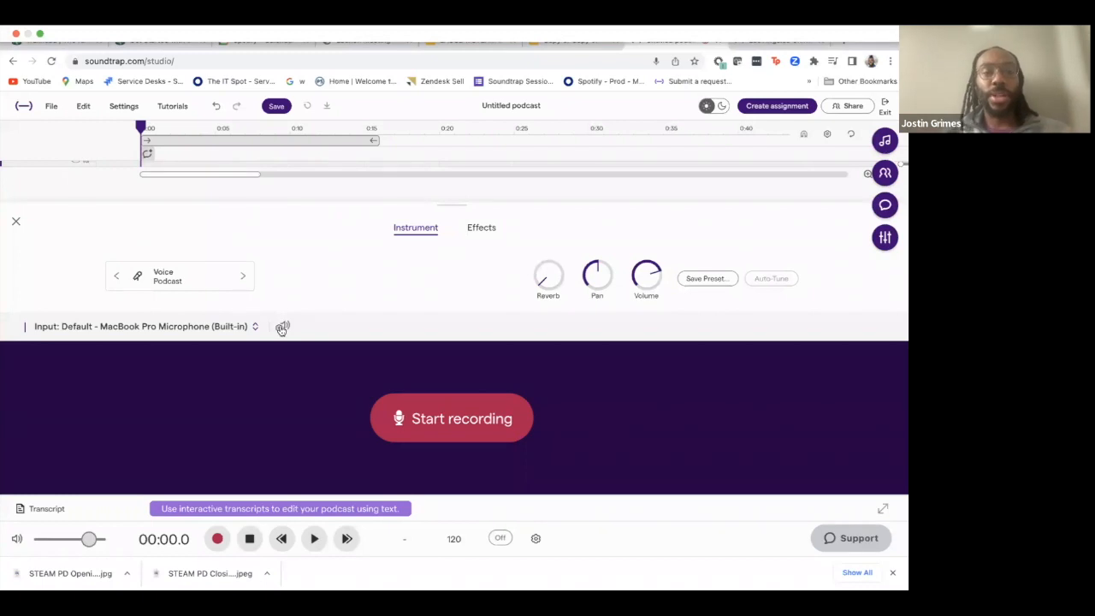
# Step: Run the microphone volume check to set the recording level, and open the choice of microphone inputs
pyautogui.click(283, 328)
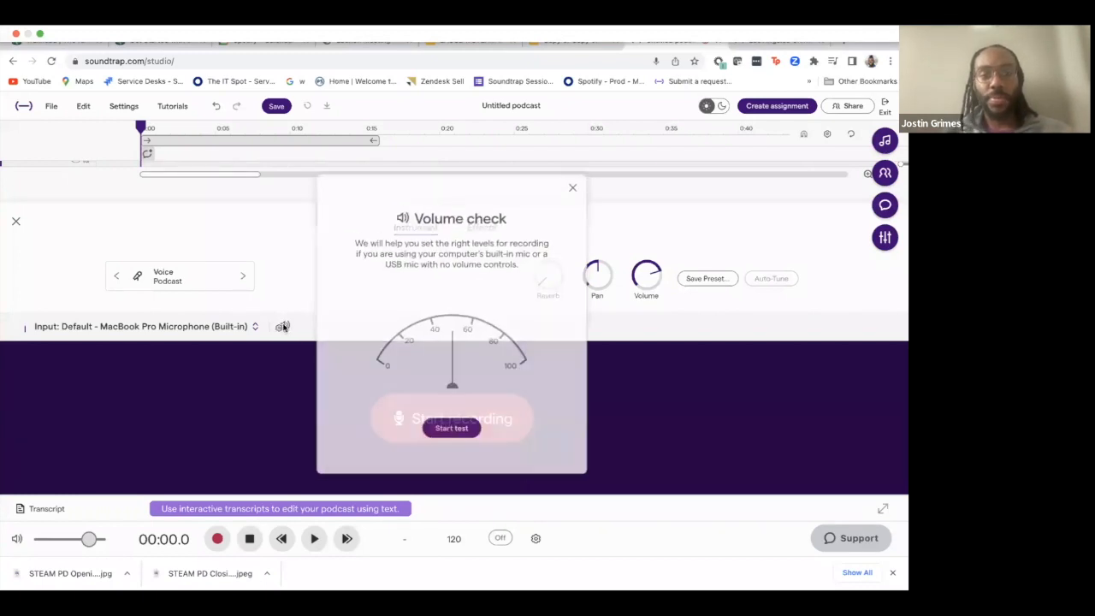
pyautogui.click(456, 430)
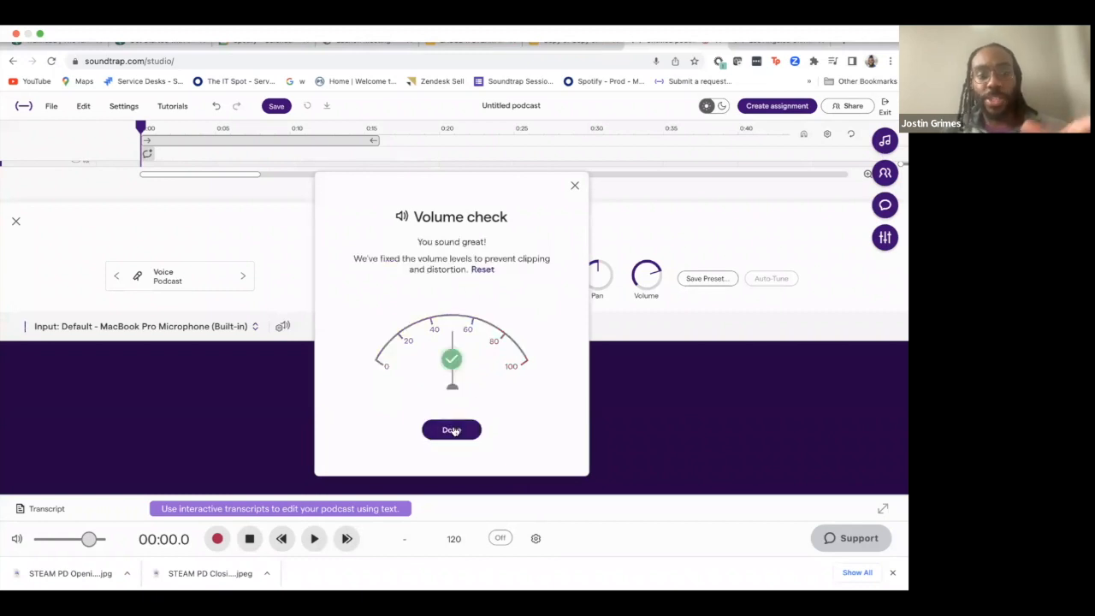
pyautogui.click(451, 429)
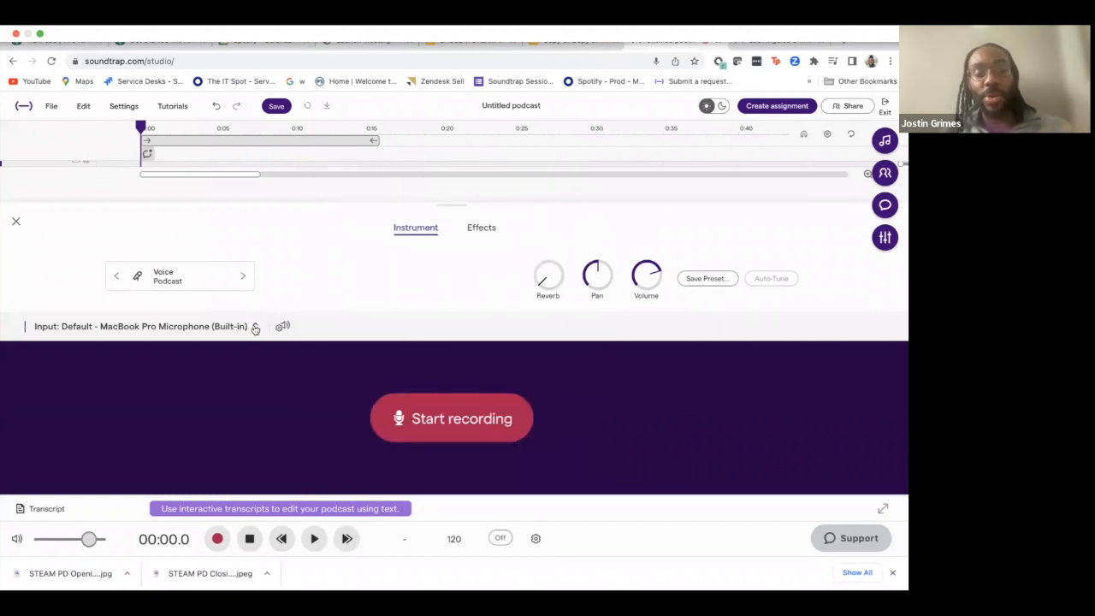
pyautogui.click(254, 327)
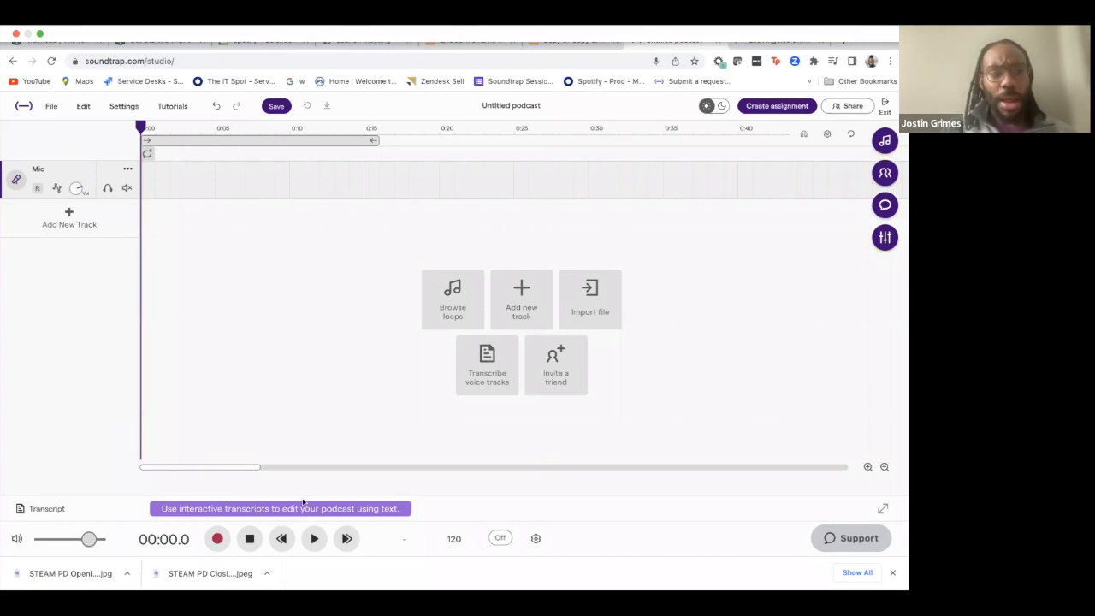
# Step: Record a voice clip of about 12 seconds on the Mic track and return the playhead to the start
pyautogui.click(217, 540)
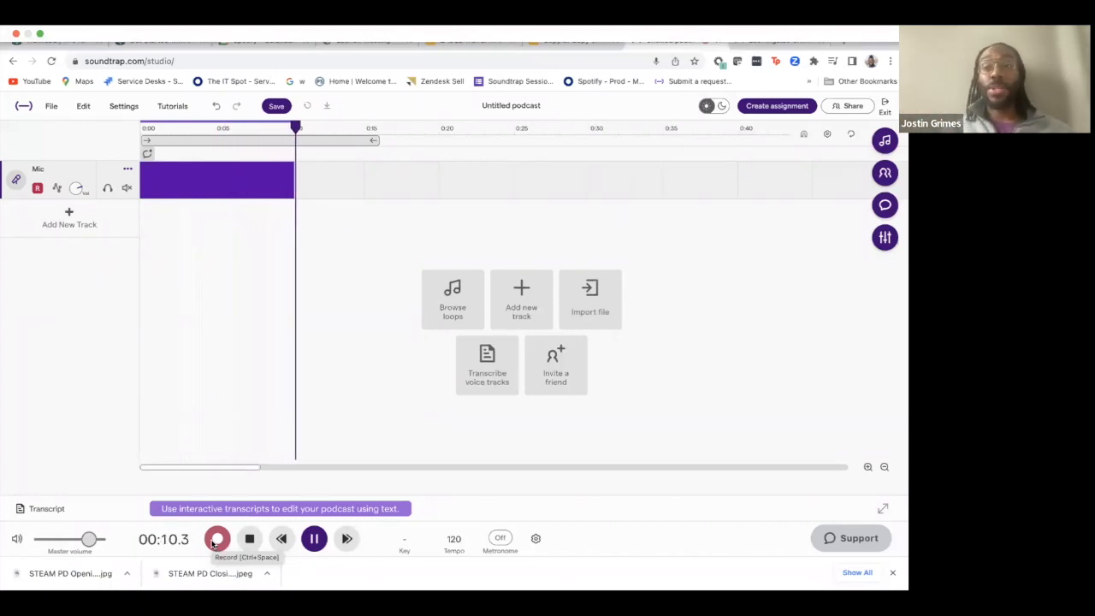
pyautogui.click(215, 539)
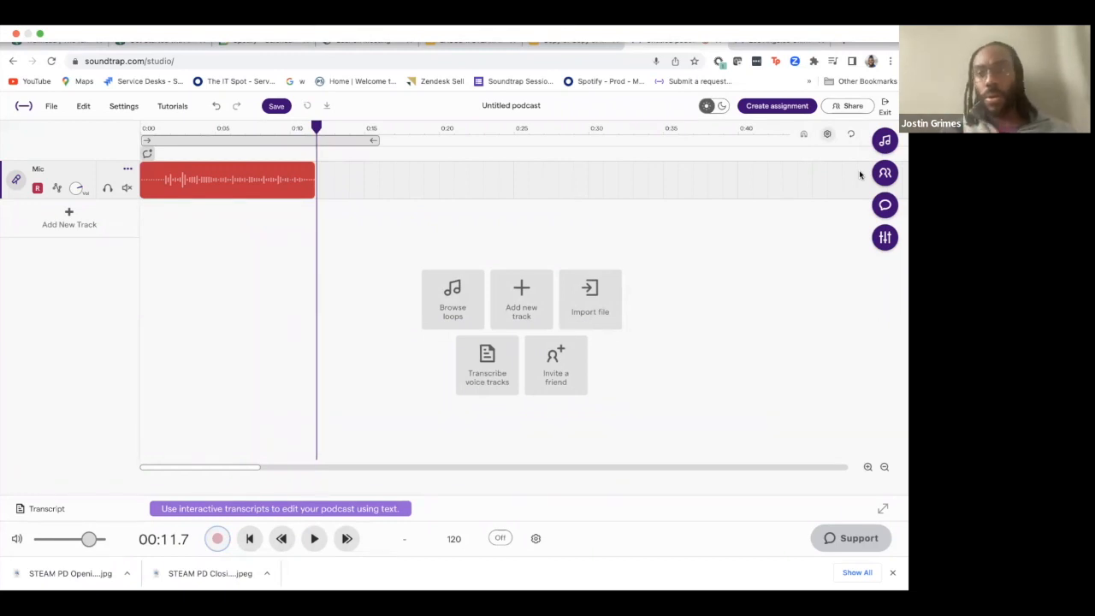
pyautogui.click(319, 130)
pyautogui.moveTo(318, 130); pyautogui.dragTo(129, 135)
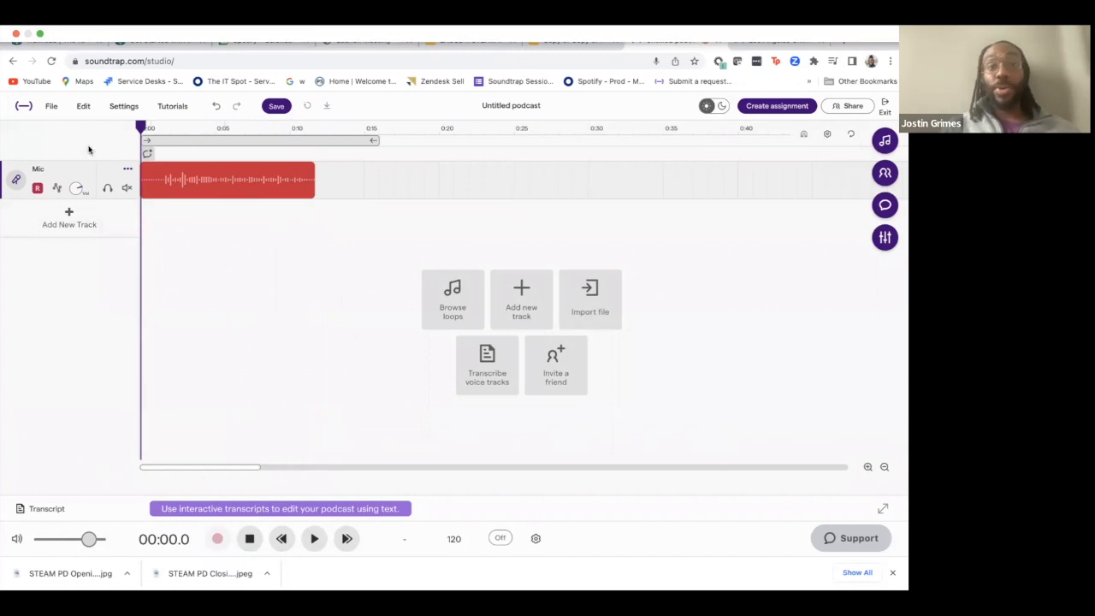
# Step: Disarm recording on the Mic track and play back the recorded clip, stopping before its end
pyautogui.click(39, 189)
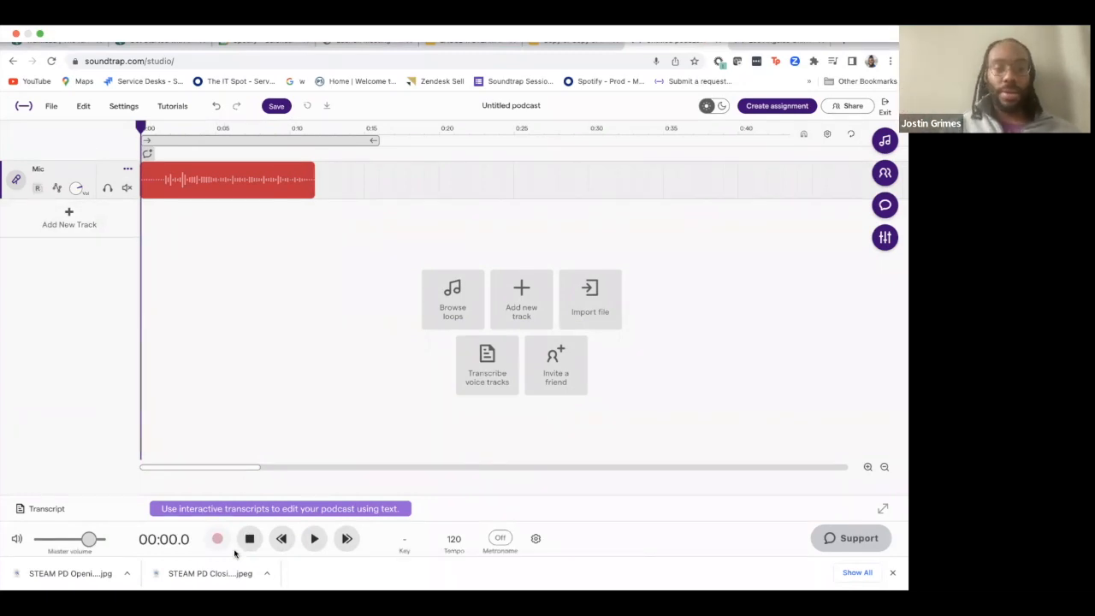
pyautogui.click(317, 544)
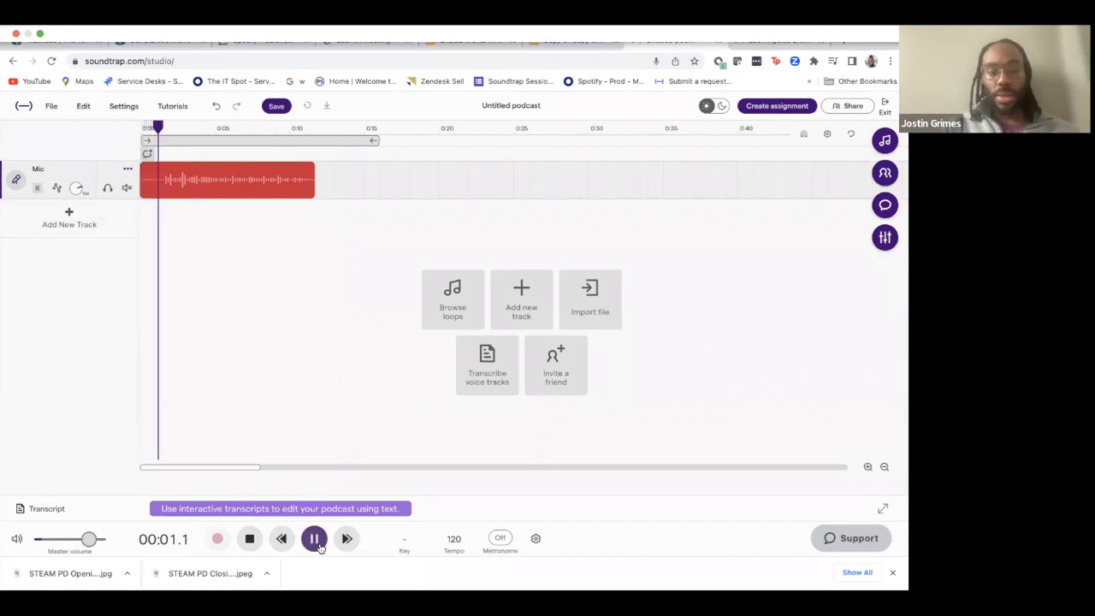
pyautogui.click(249, 541)
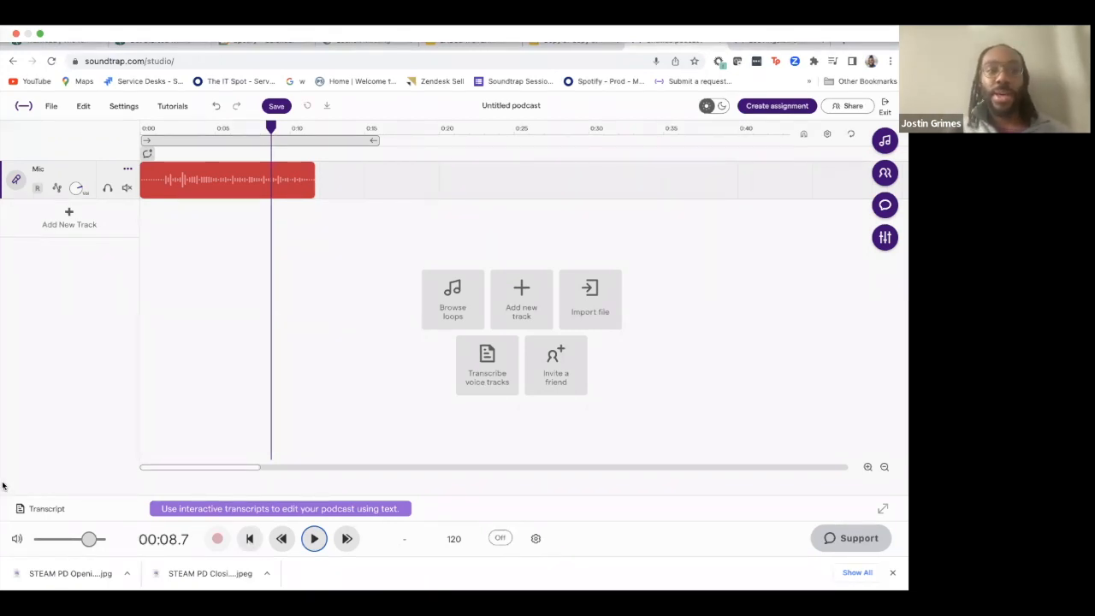
# Step: Rename the Mic track as "Directions here" and mute it
pyautogui.doubleClick(43, 169)
pyautogui.press('BackSpace')
pyautogui.press('BackSpace')
pyautogui.press('BackSpace')
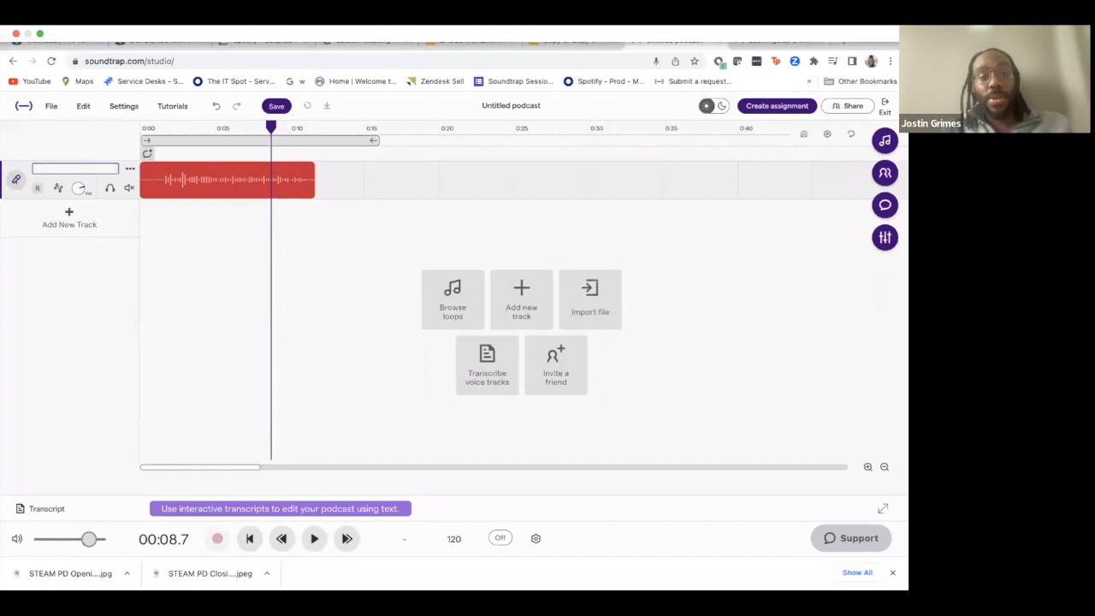
pyautogui.write('Directio')
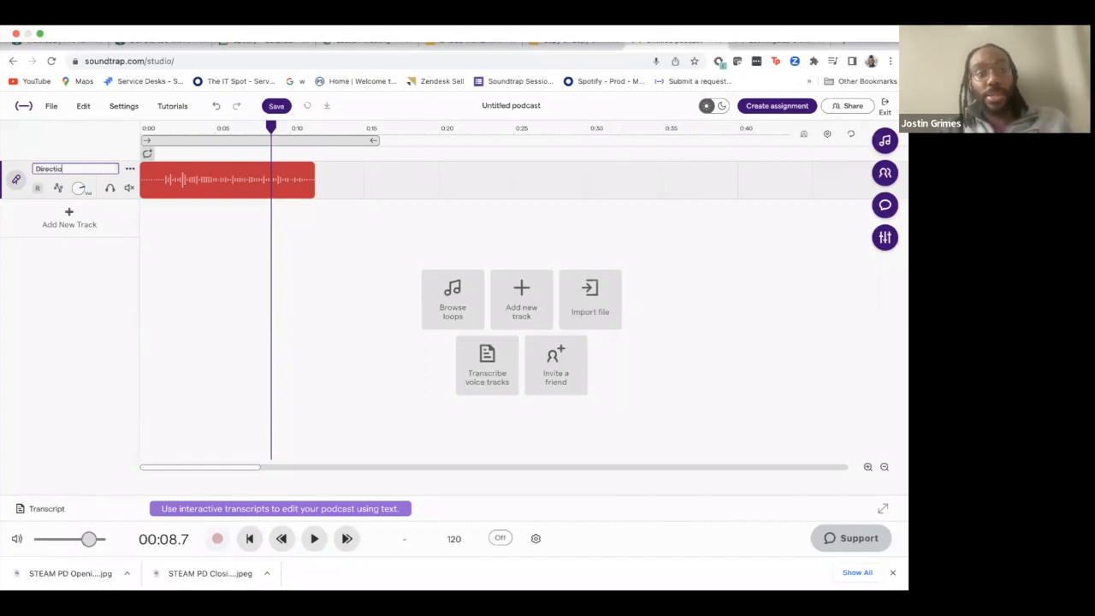
pyautogui.write('ns here')
pyautogui.click(66, 275)
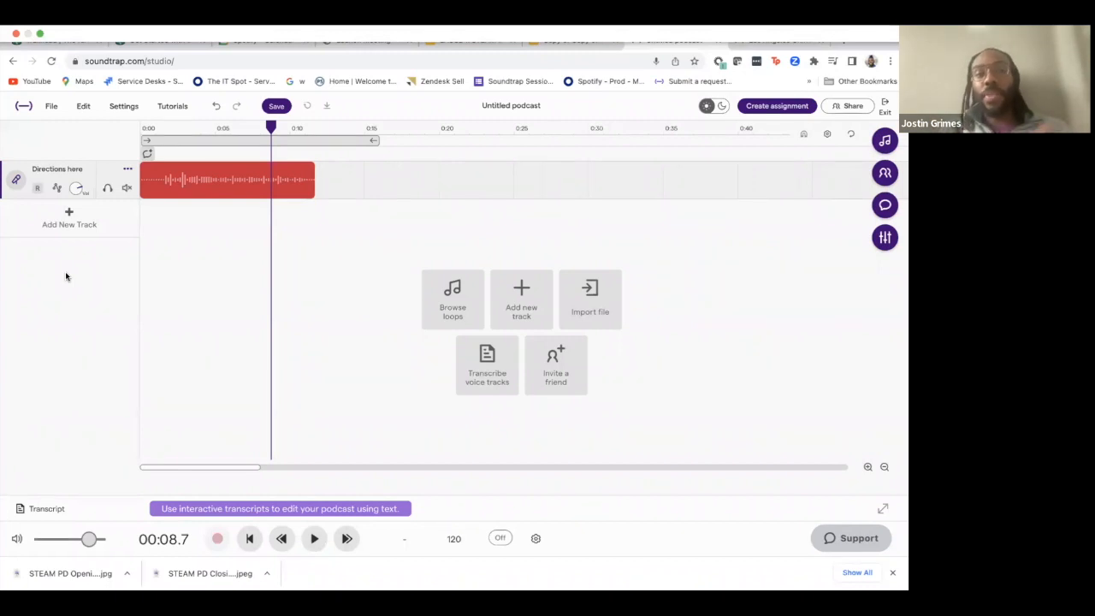
pyautogui.click(125, 189)
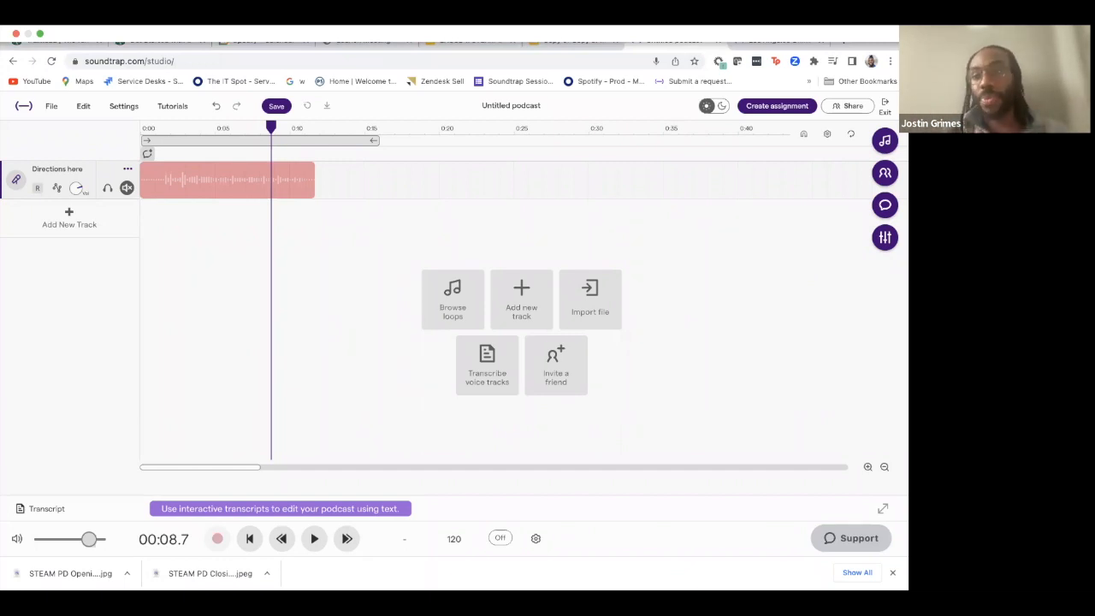
# Step: Browse the loop library and preview 90s Hip Hop bass loops such as Dusty Bass 01
pyautogui.click(886, 142)
pyautogui.click(884, 186)
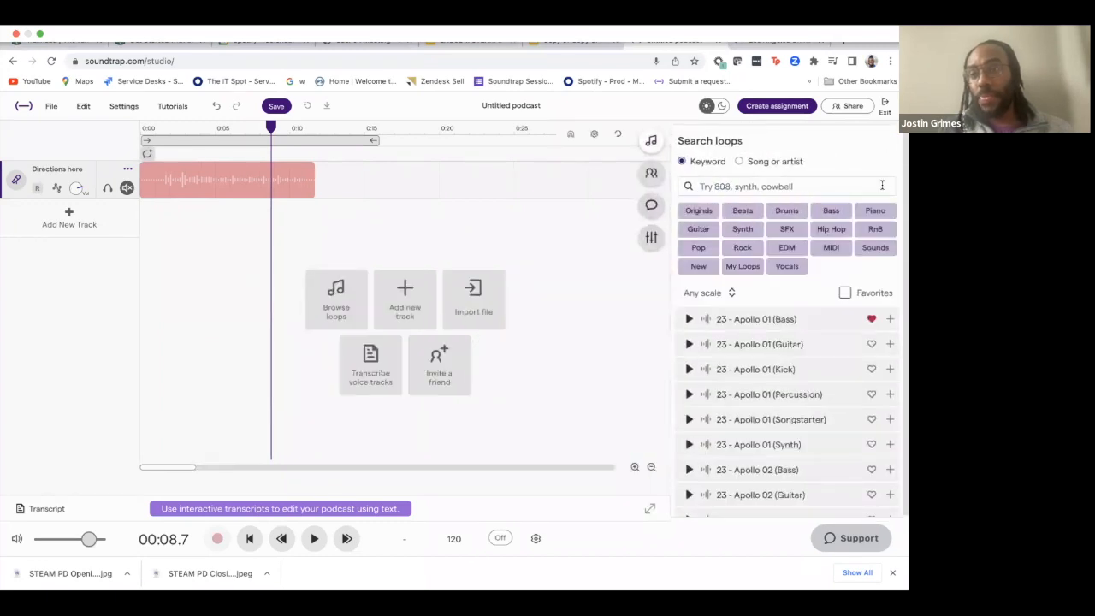
pyautogui.scroll(-10, 762, 363)
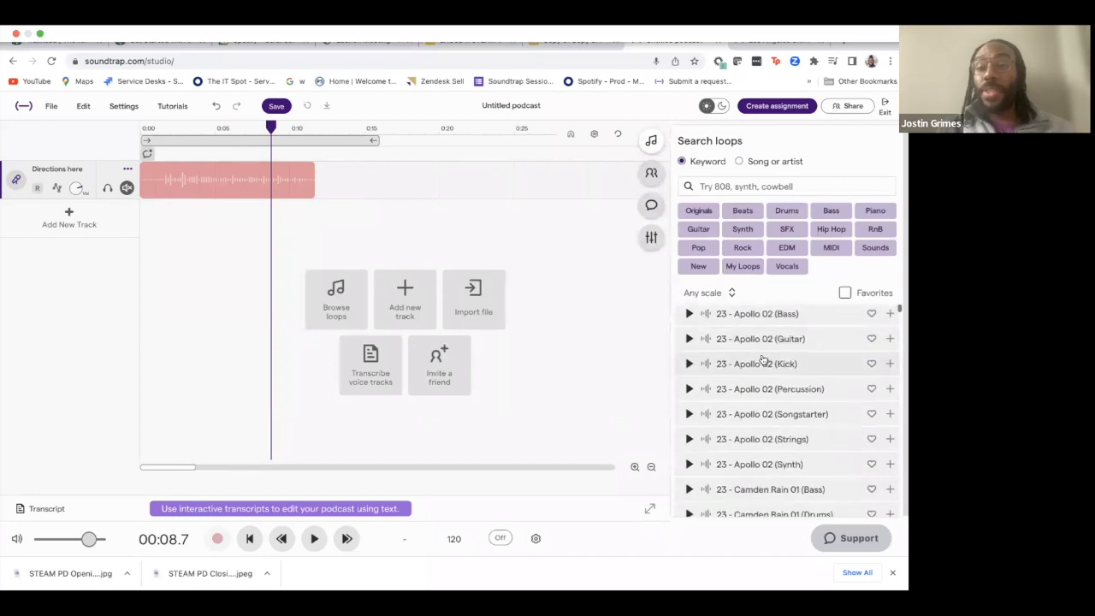
pyautogui.scroll(-2, 762, 365)
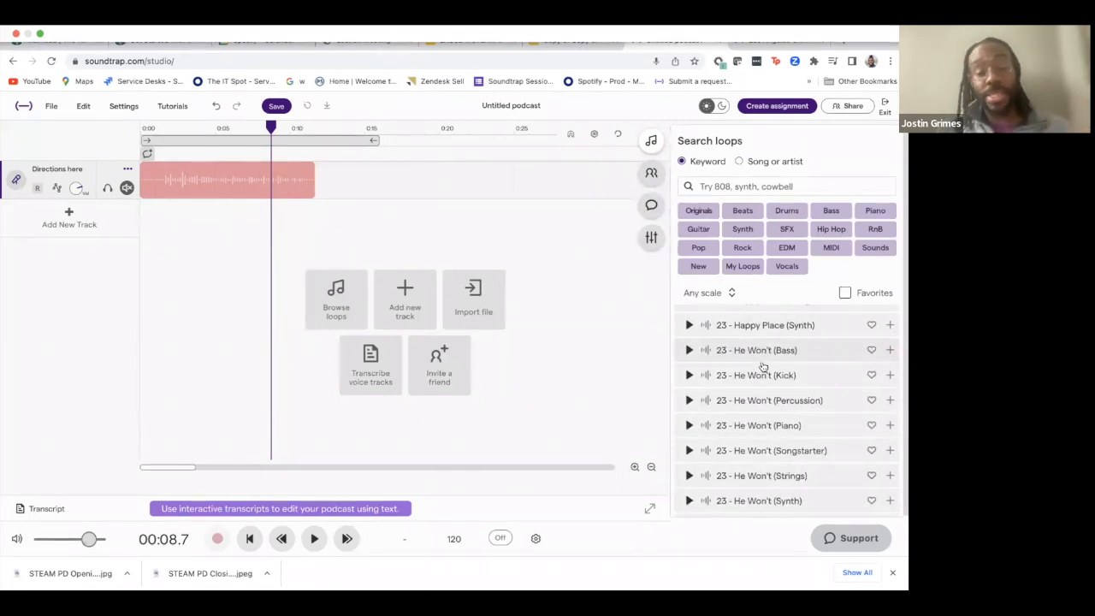
pyautogui.scroll(-1, 763, 366)
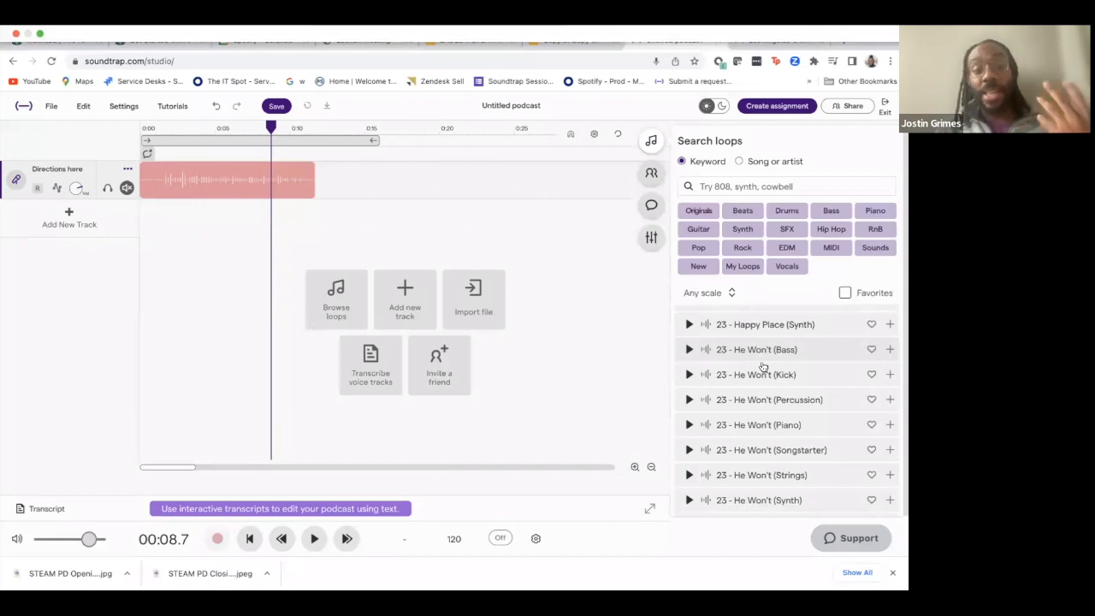
pyautogui.scroll(-1, 762, 366)
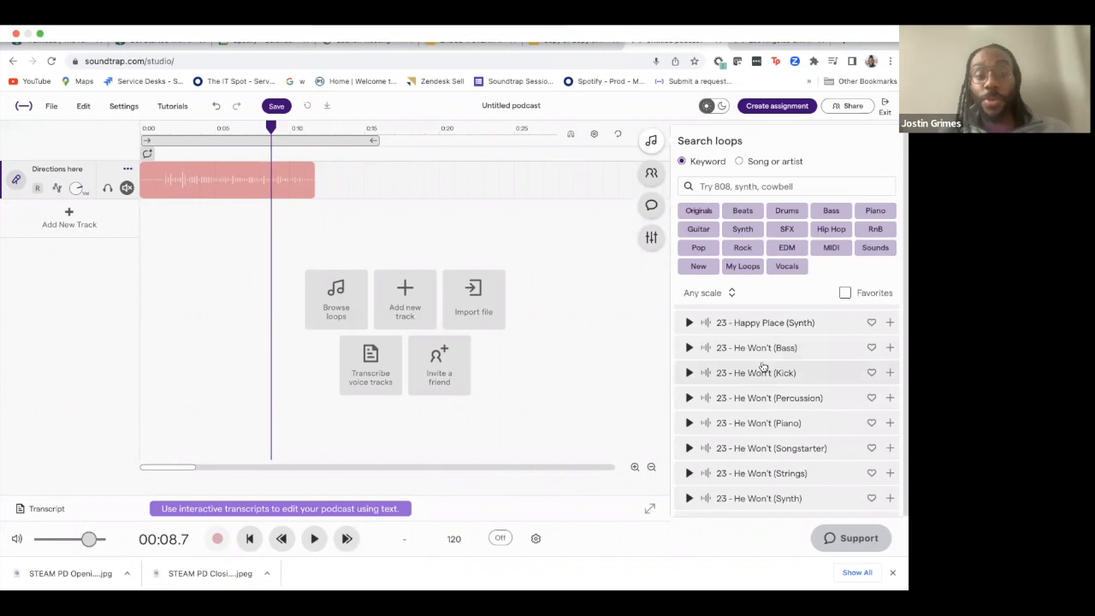
pyautogui.scroll(-15, 762, 366)
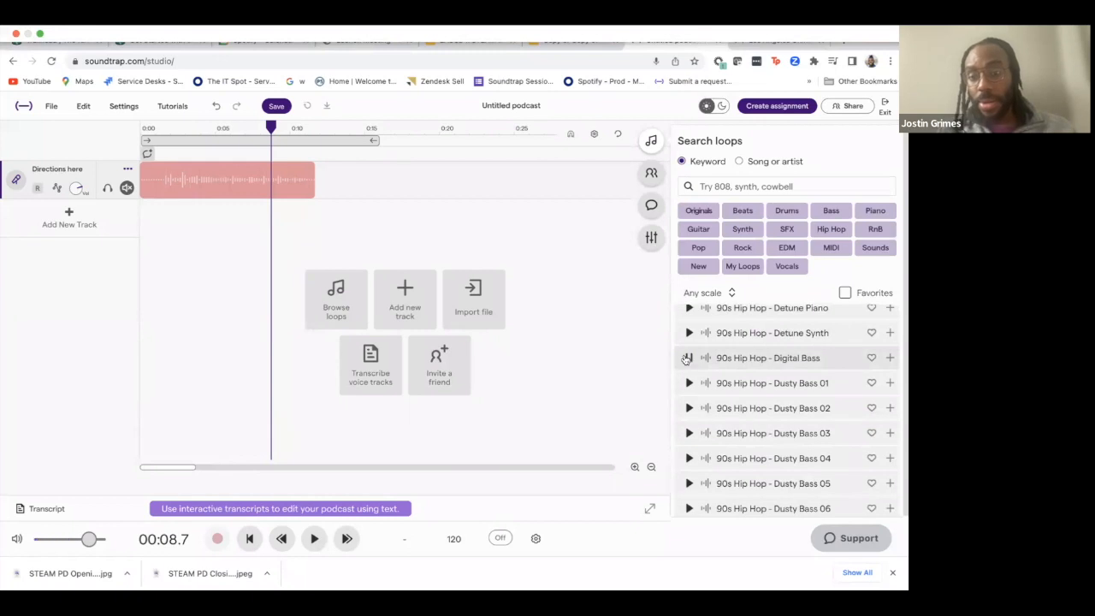
pyautogui.click(689, 382)
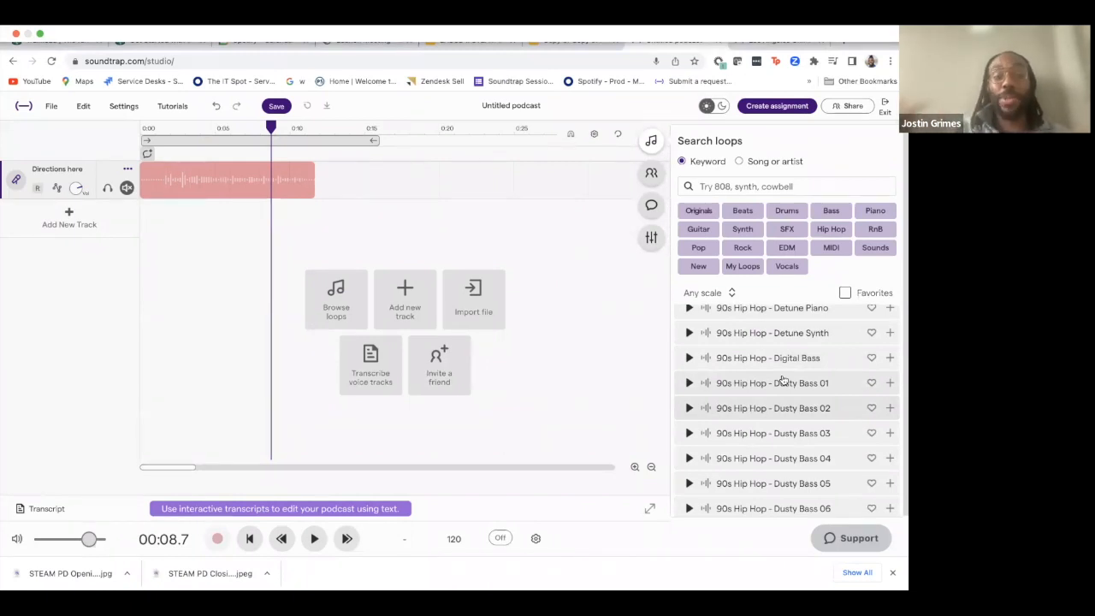
# Step: Filter the loops to Beats, preview "Atlantis - Puppies (Hats)" and add it to the project as a new track
pyautogui.moveTo(397, 45)
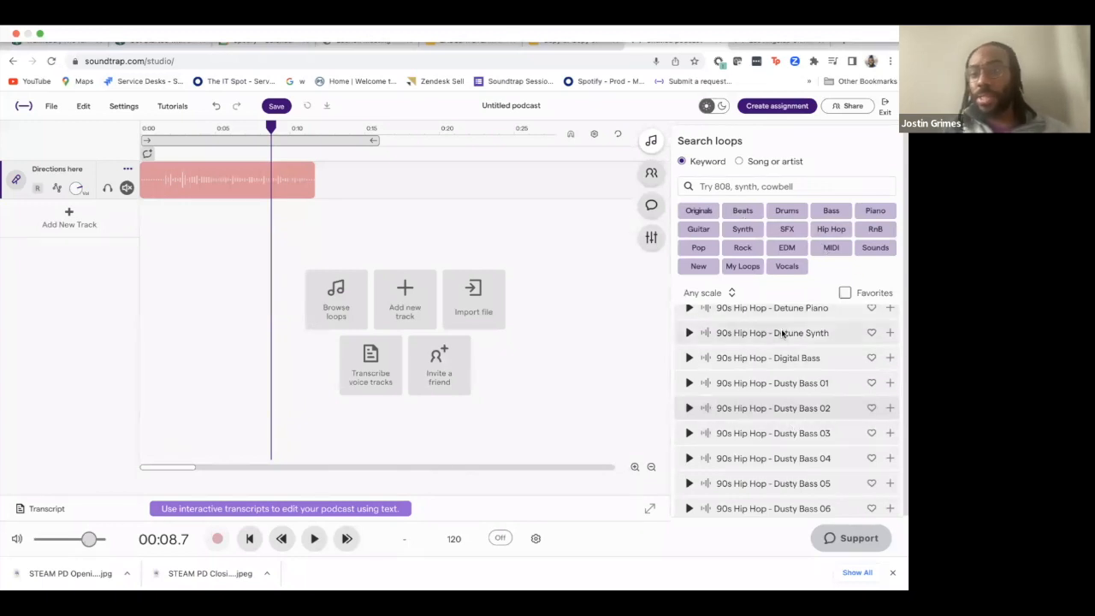
pyautogui.click(757, 218)
pyautogui.scroll(-5, 738, 404)
pyautogui.scroll(-3, 739, 409)
pyautogui.click(689, 374)
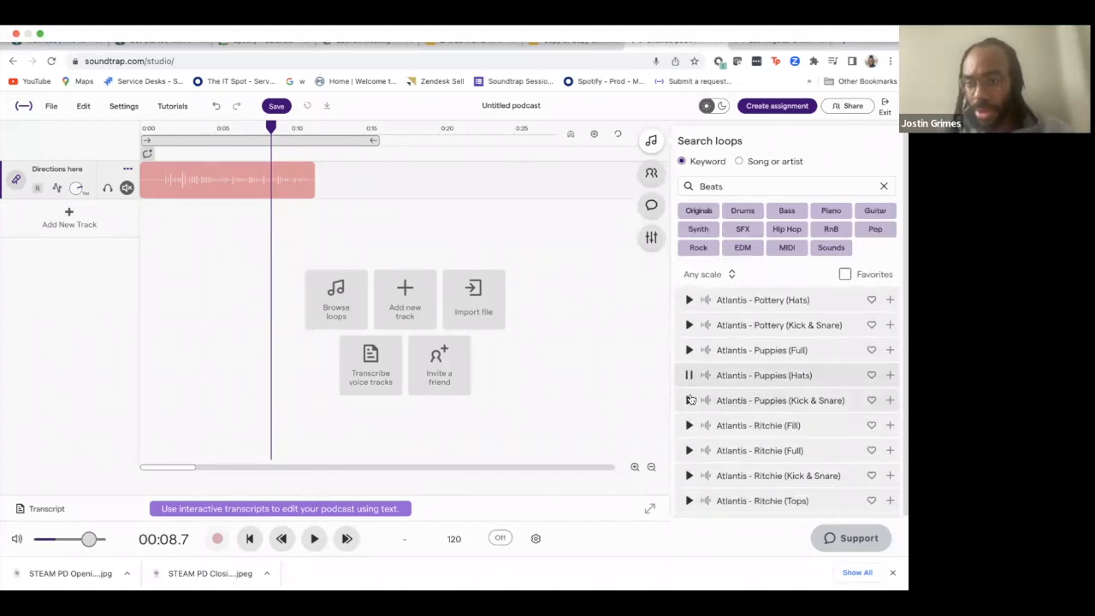
pyautogui.doubleClick(773, 376)
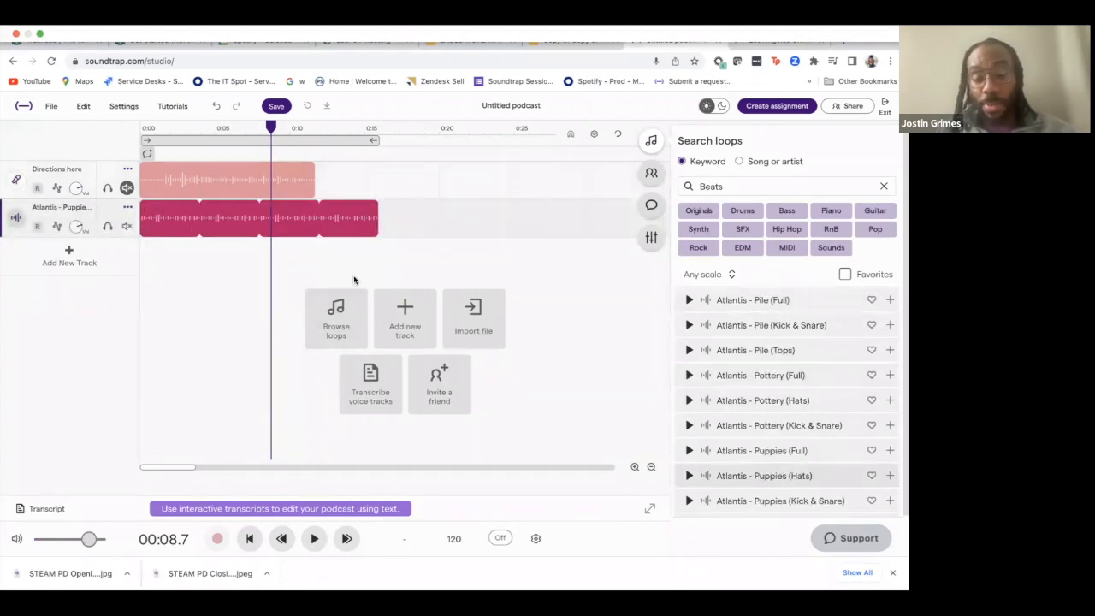
# Step: Filter the loops to Bass, preview "Bass - Gasoline 4" and add it to the project as a new track
pyautogui.click(883, 187)
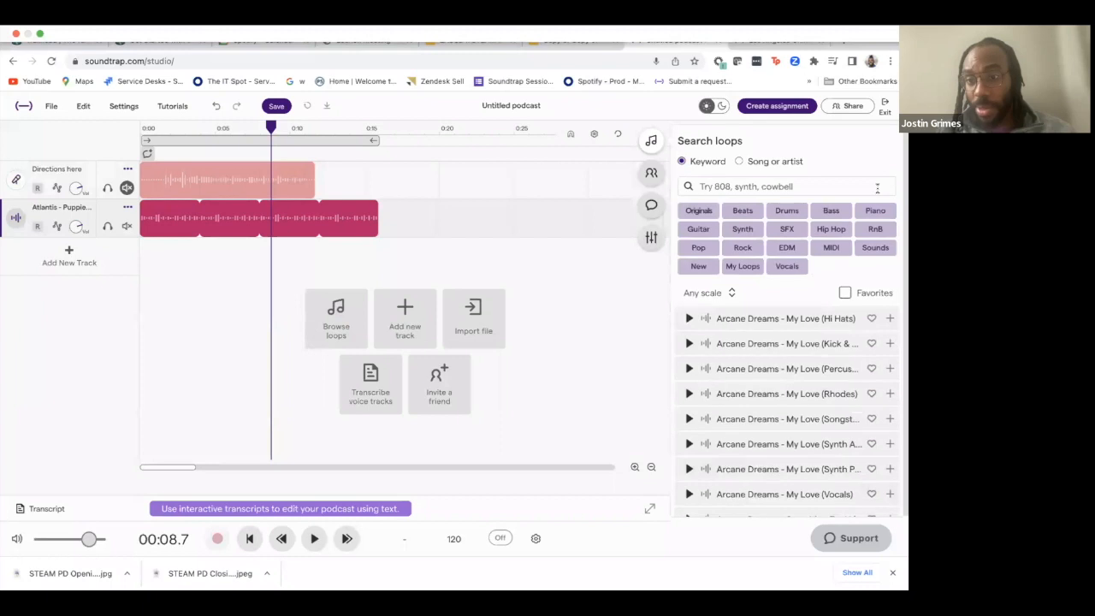
pyautogui.click(835, 214)
pyautogui.scroll(-10, 743, 428)
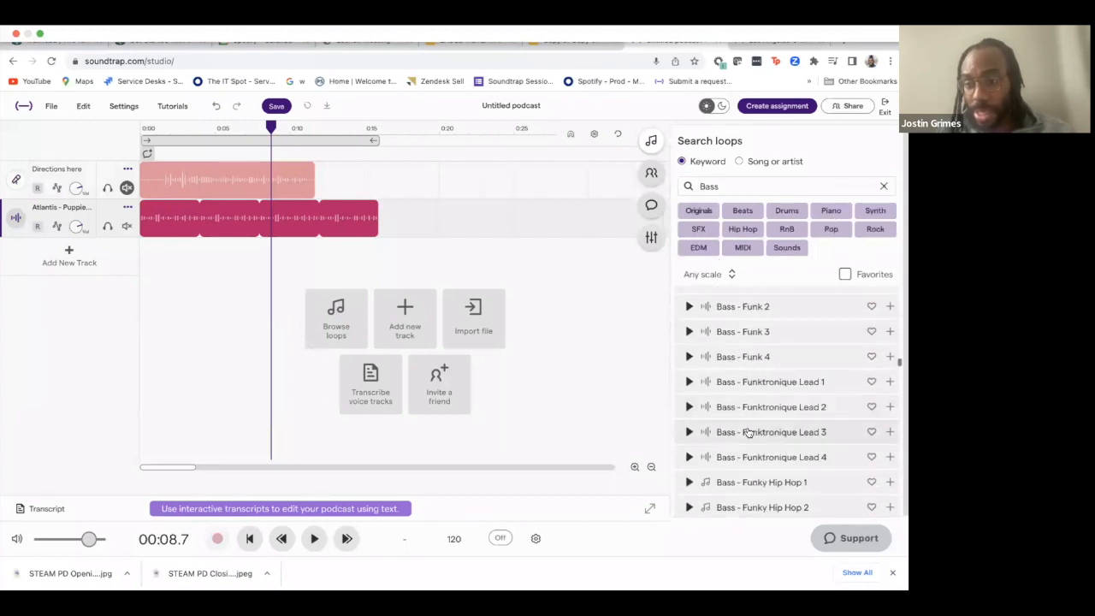
pyautogui.click(690, 398)
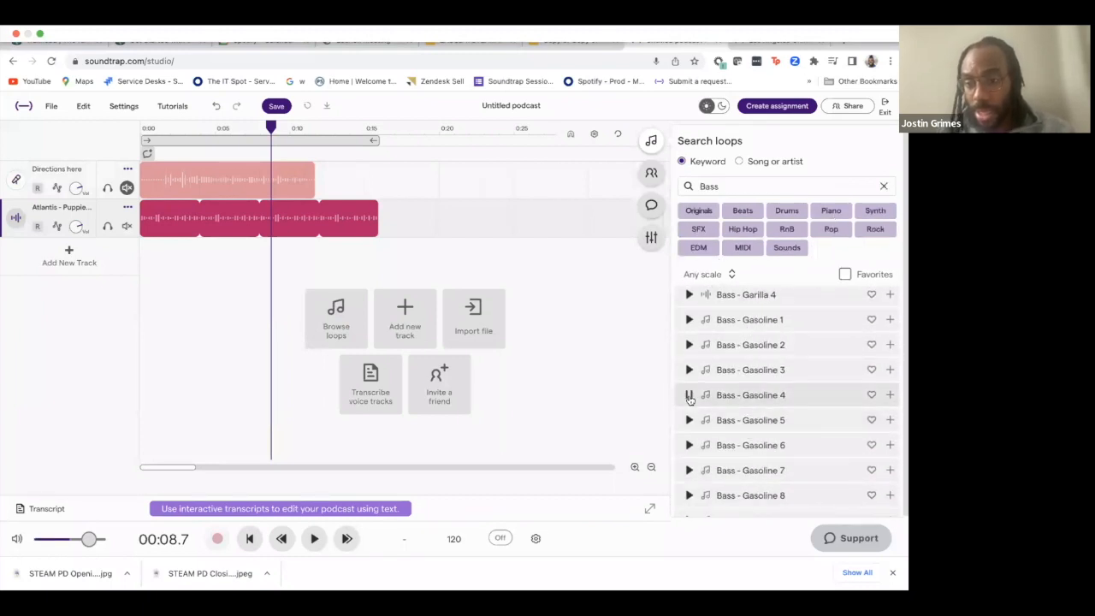
pyautogui.doubleClick(754, 396)
pyautogui.scroll(-1, 756, 399)
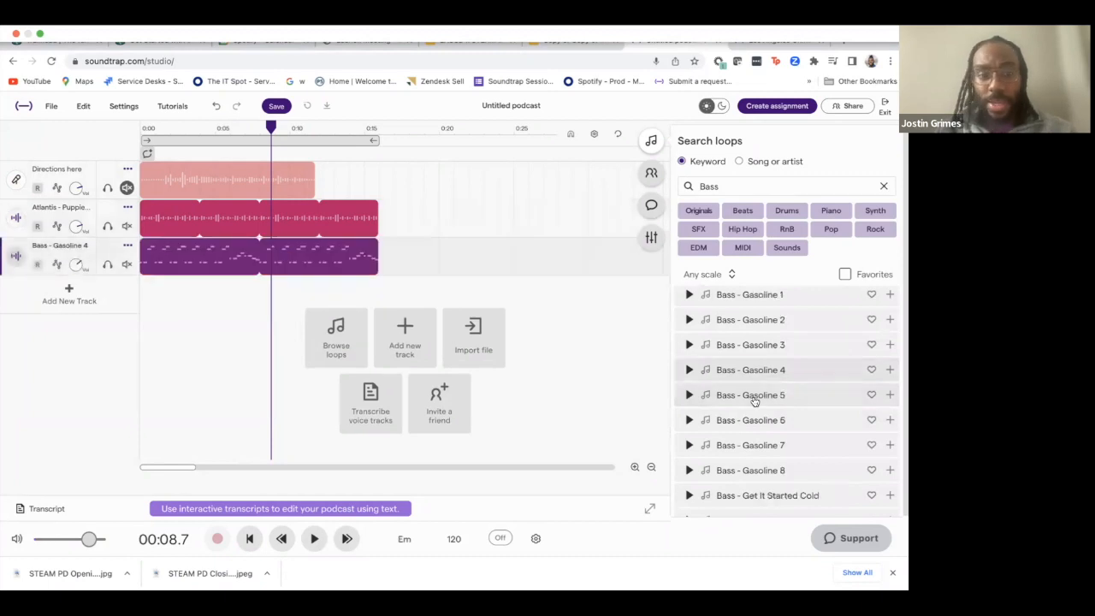
# Step: Filter the loops to Piano, preview "Monarch - Deep Piano 01" and add it to the project as a new track
pyautogui.click(886, 189)
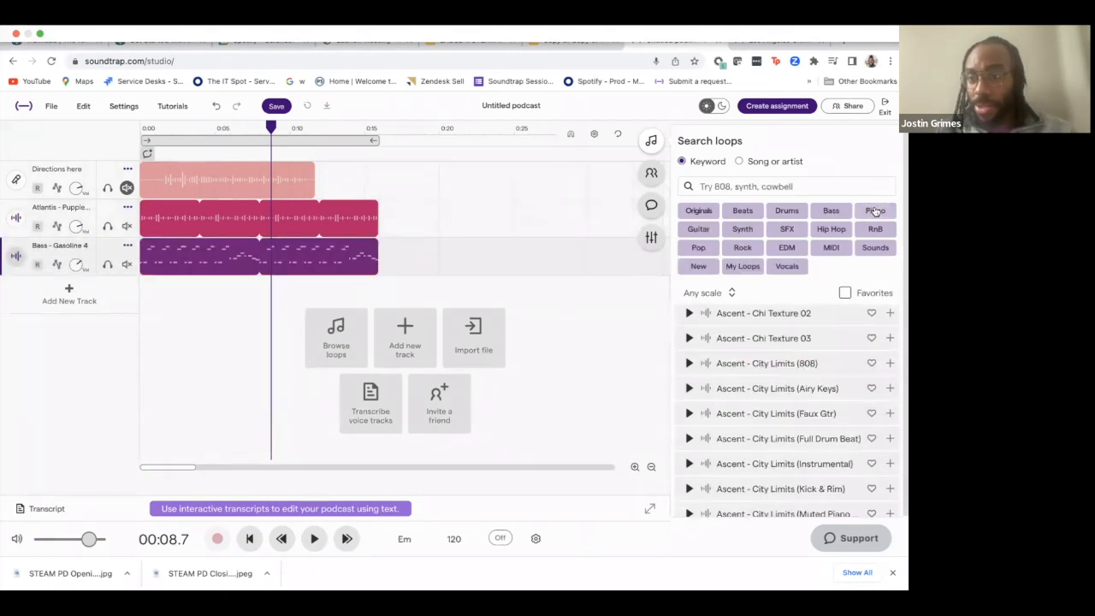
pyautogui.click(872, 211)
pyautogui.scroll(-10, 777, 385)
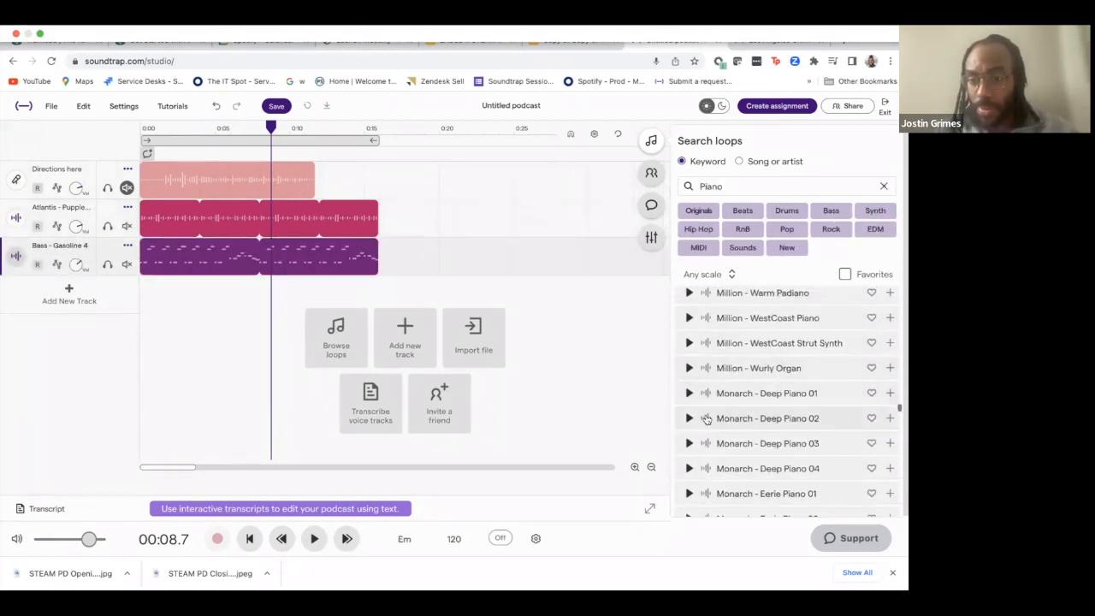
pyautogui.click(688, 394)
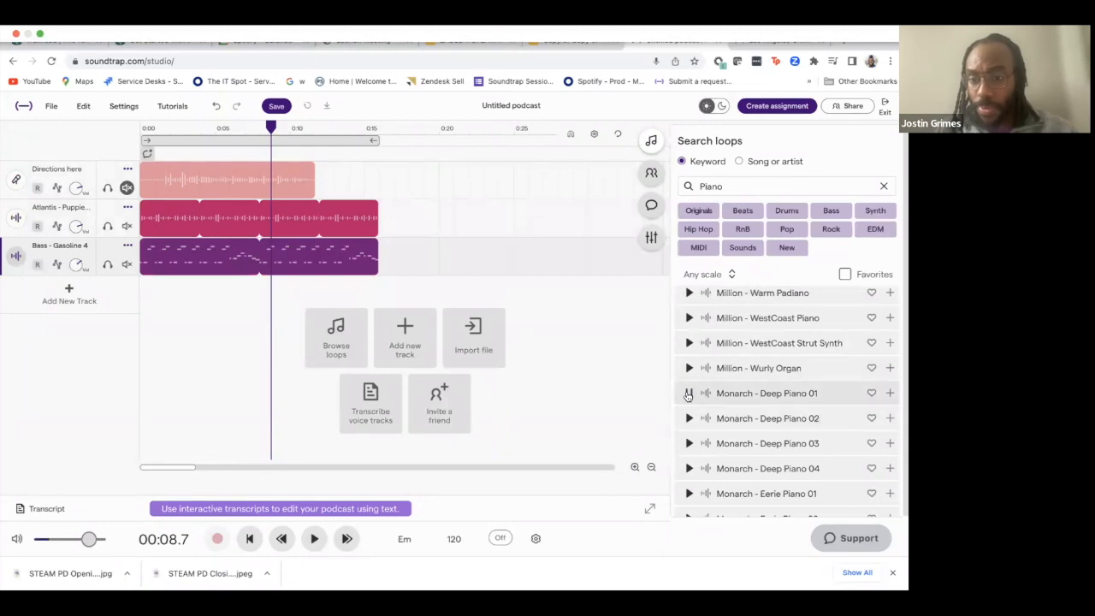
pyautogui.doubleClick(760, 399)
# Step: Return the playhead to the start and play the layered loops for about seven seconds
pyautogui.click(274, 133)
pyautogui.moveTo(274, 133); pyautogui.dragTo(121, 156)
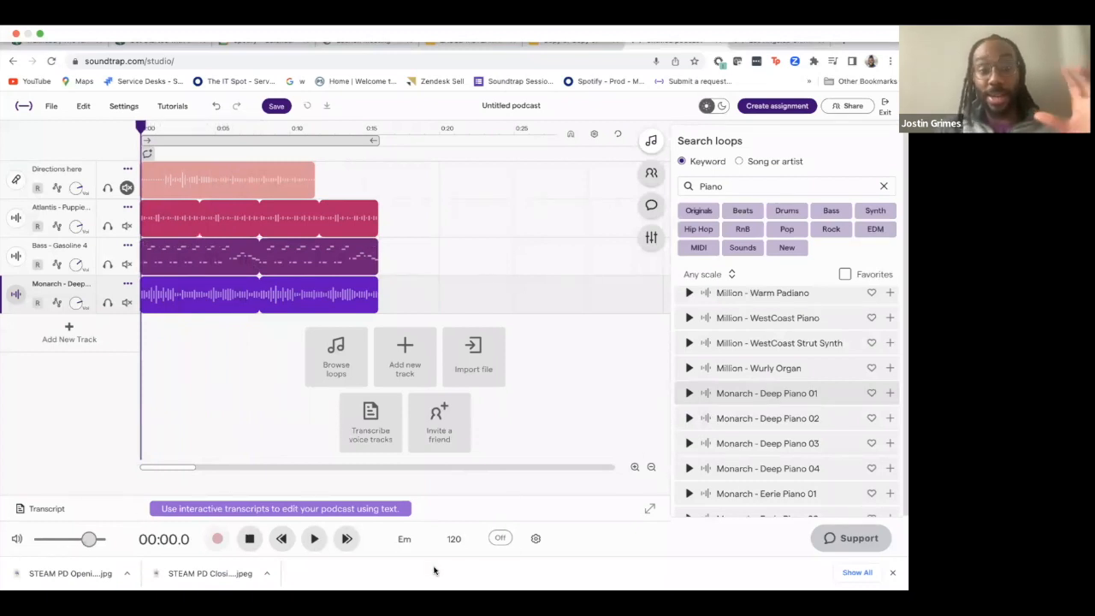
pyautogui.click(313, 539)
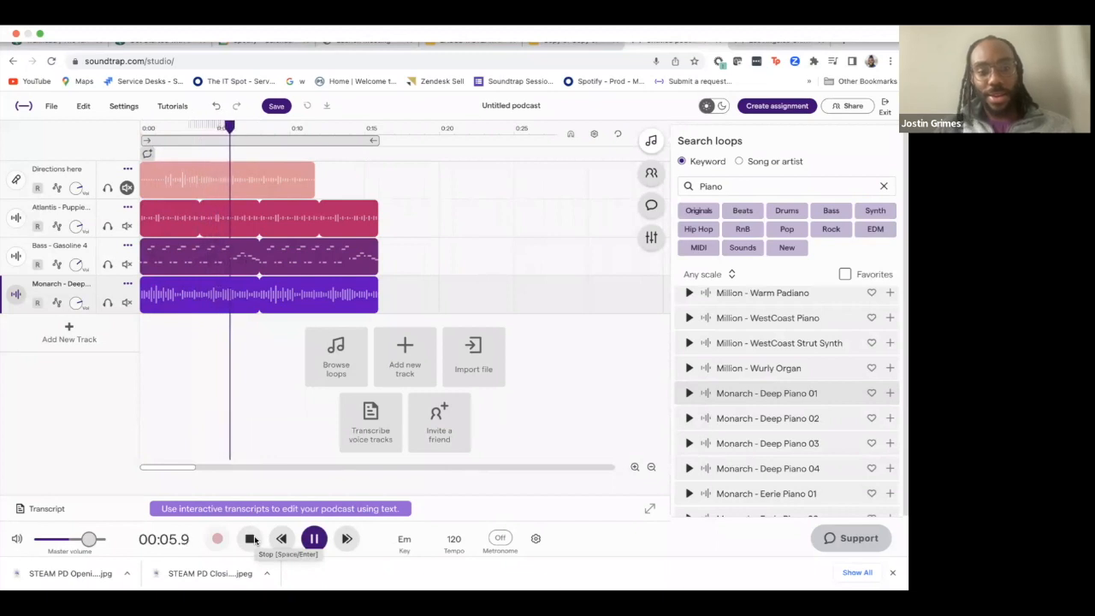
pyautogui.click(255, 541)
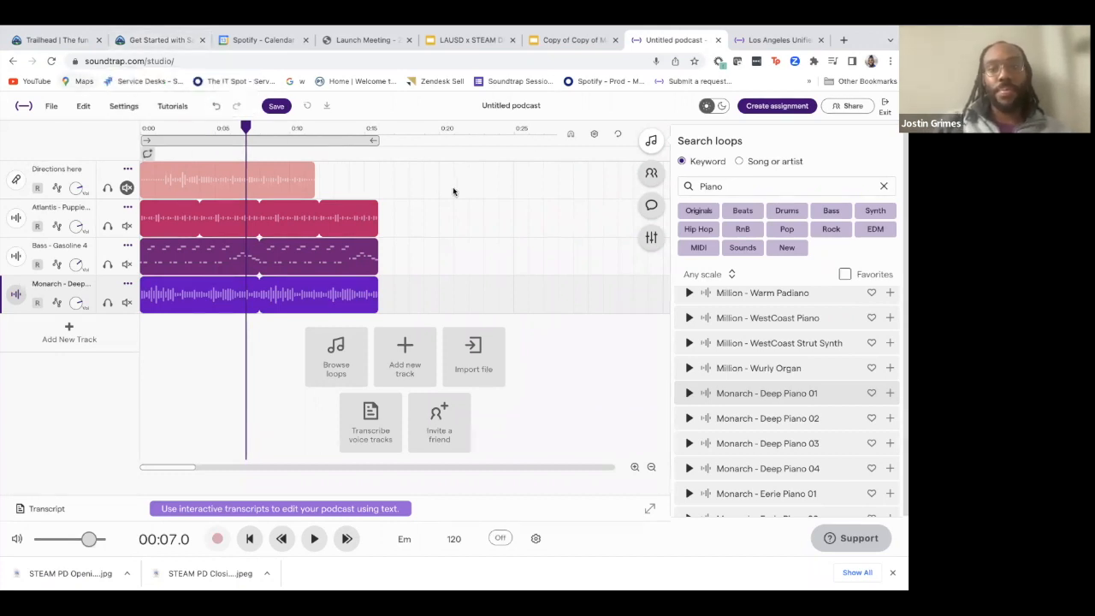
# Step: Switch from the loop library to the project's collaborators and view the Add people invitation form, closing it without inviting anyone
pyautogui.click(650, 144)
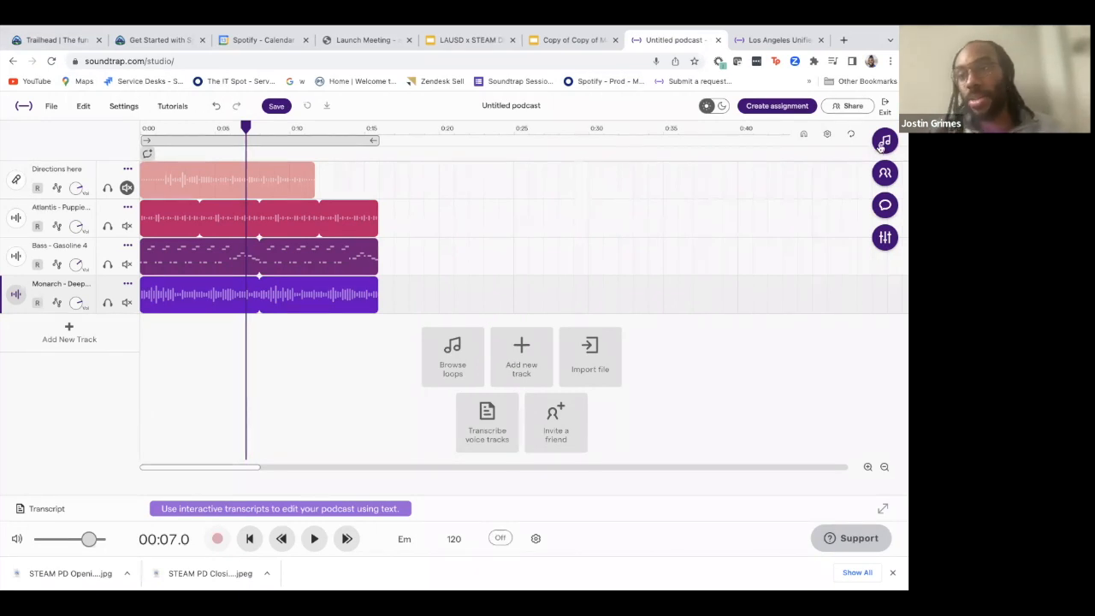
pyautogui.click(885, 175)
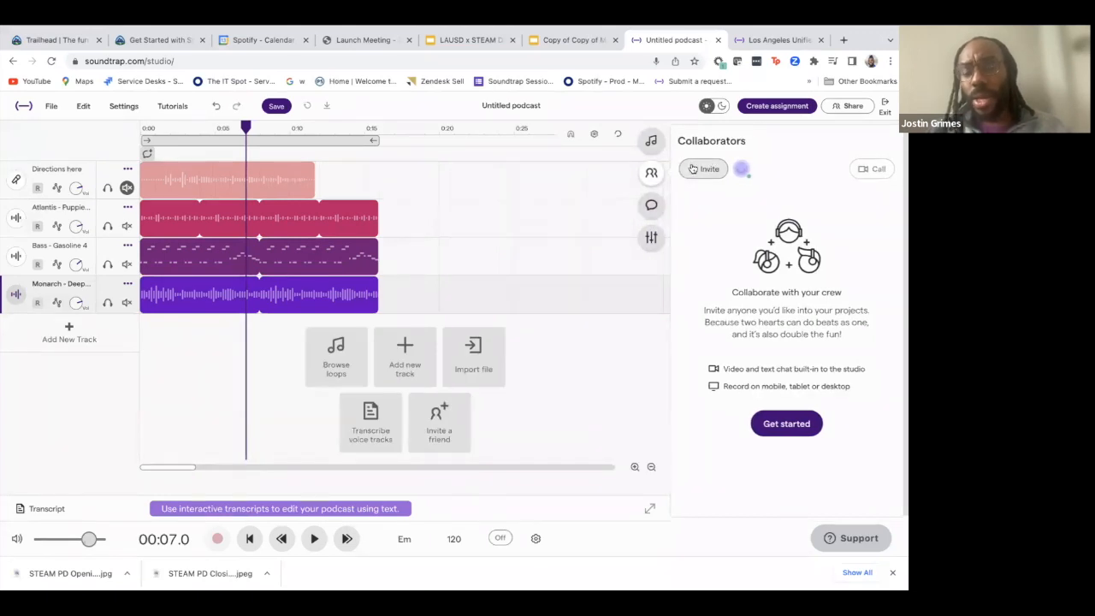
pyautogui.click(693, 168)
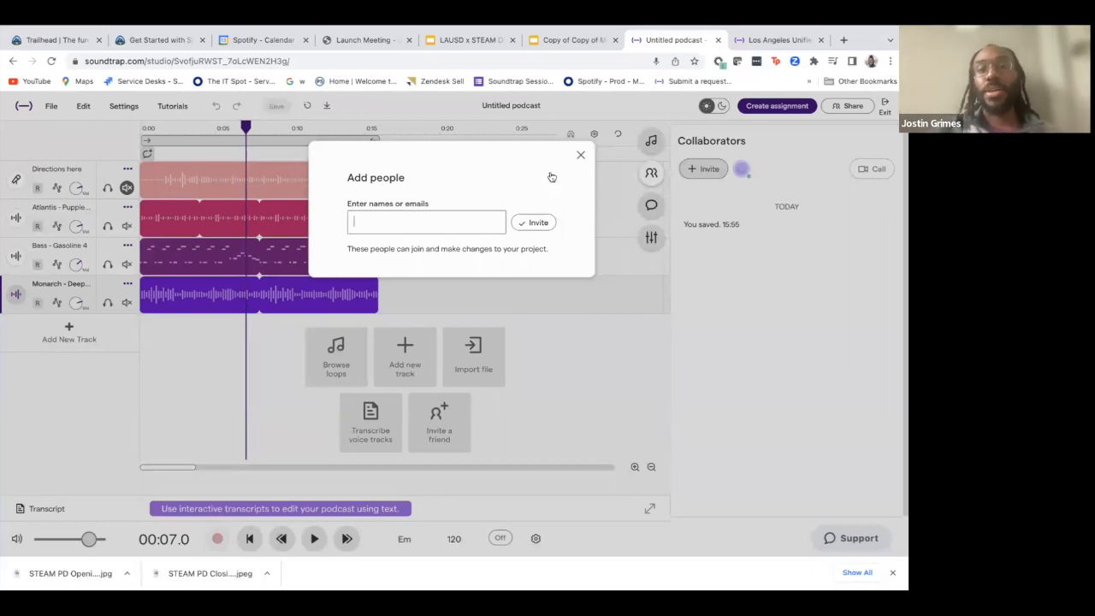
pyautogui.click(580, 154)
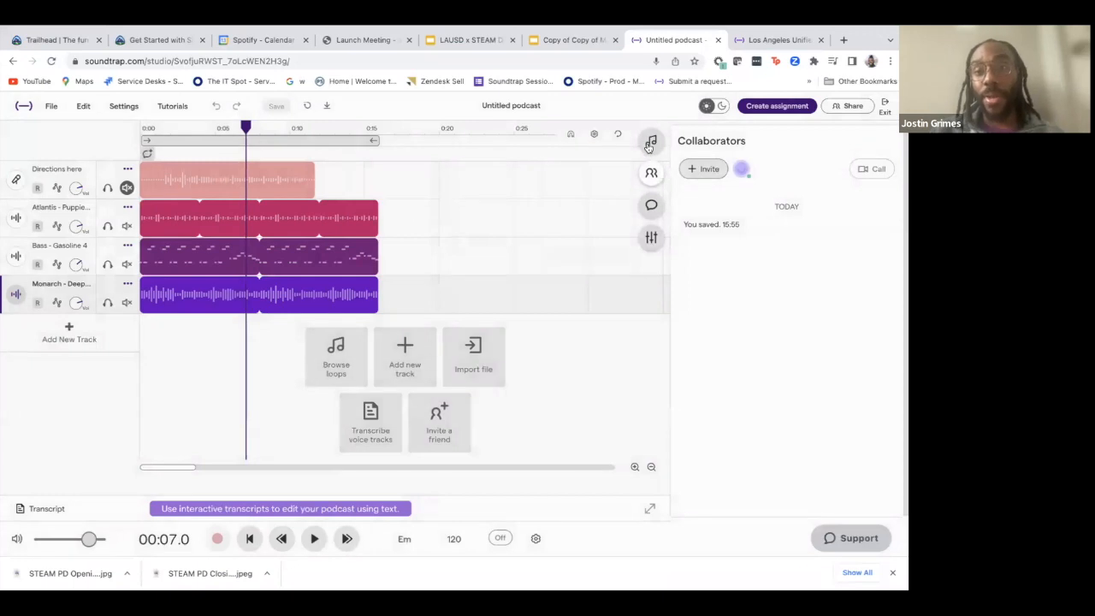
# Step: Reopen the collaborator invitation form to review how people are added, dismiss it and hide the collaborators view
pyautogui.click(651, 142)
pyautogui.click(652, 173)
pyautogui.click(653, 173)
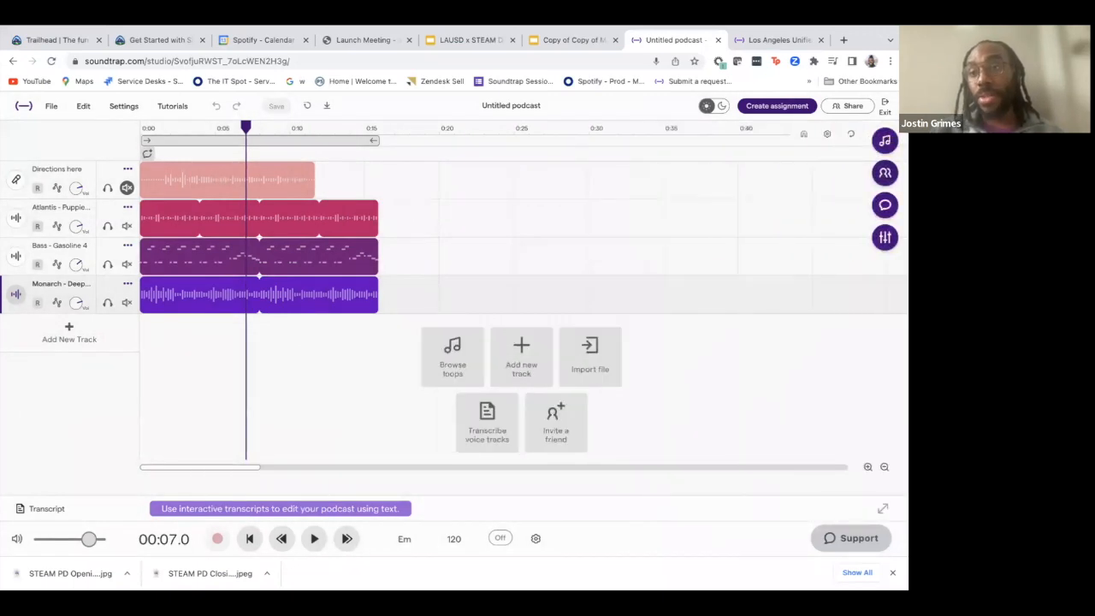
pyautogui.click(885, 174)
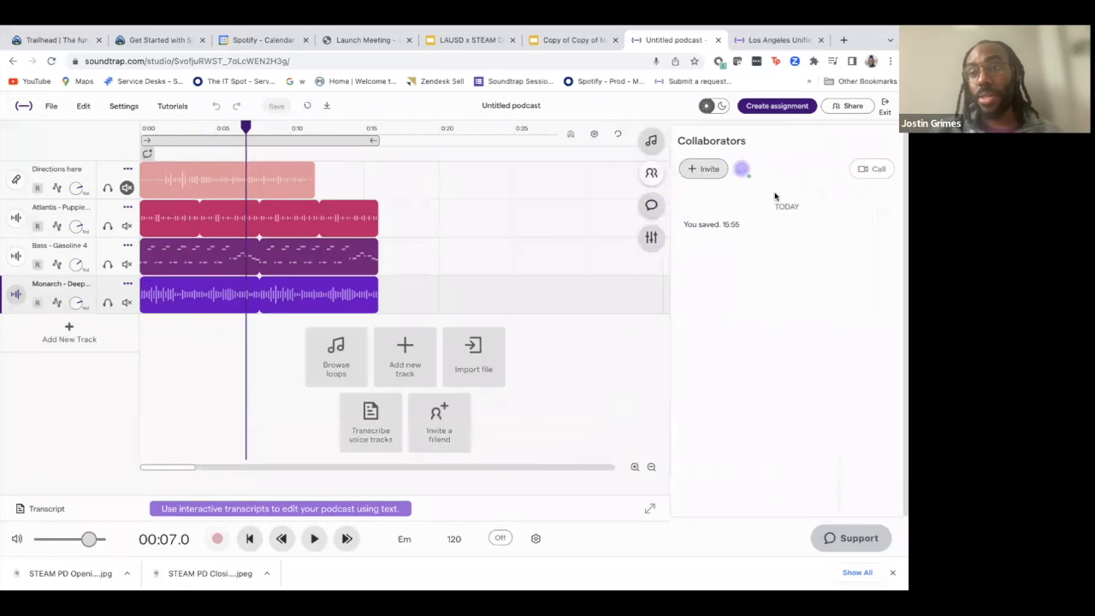
pyautogui.click(705, 169)
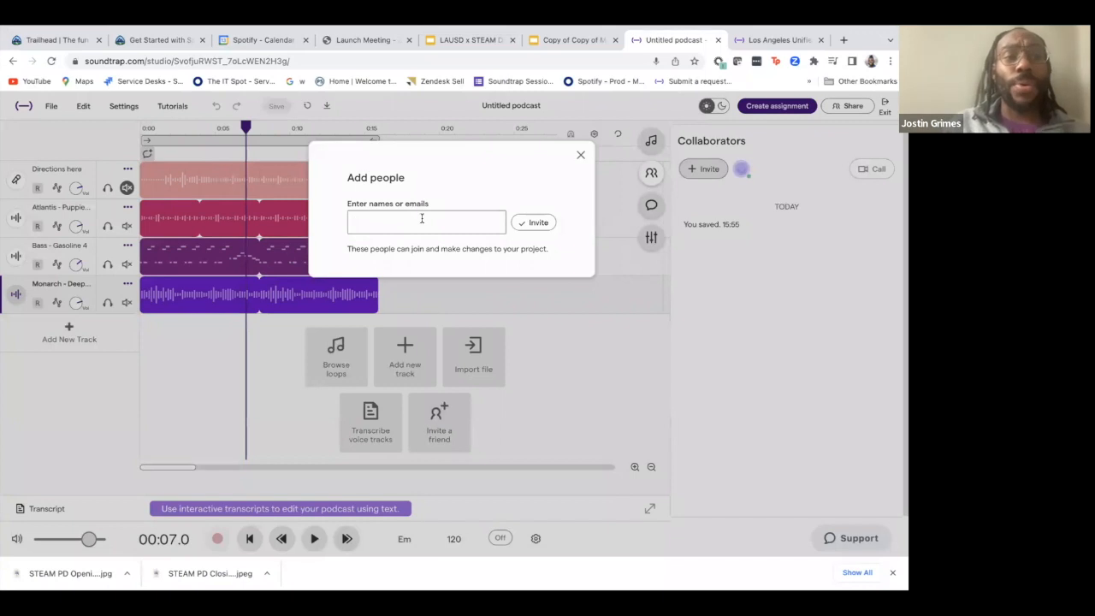
pyautogui.moveTo(234, 43)
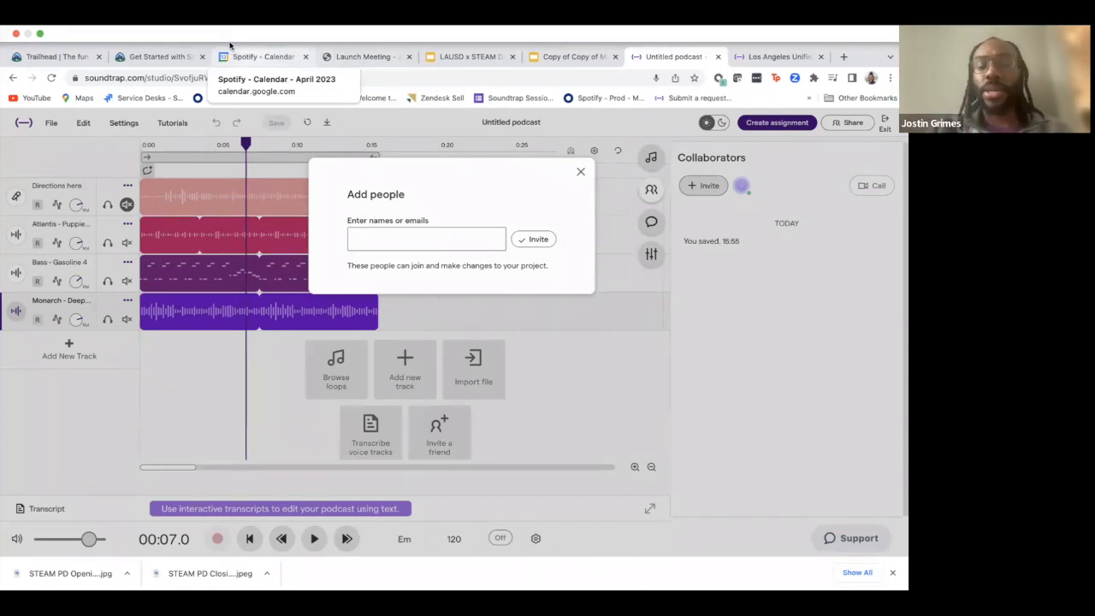
pyautogui.click(581, 158)
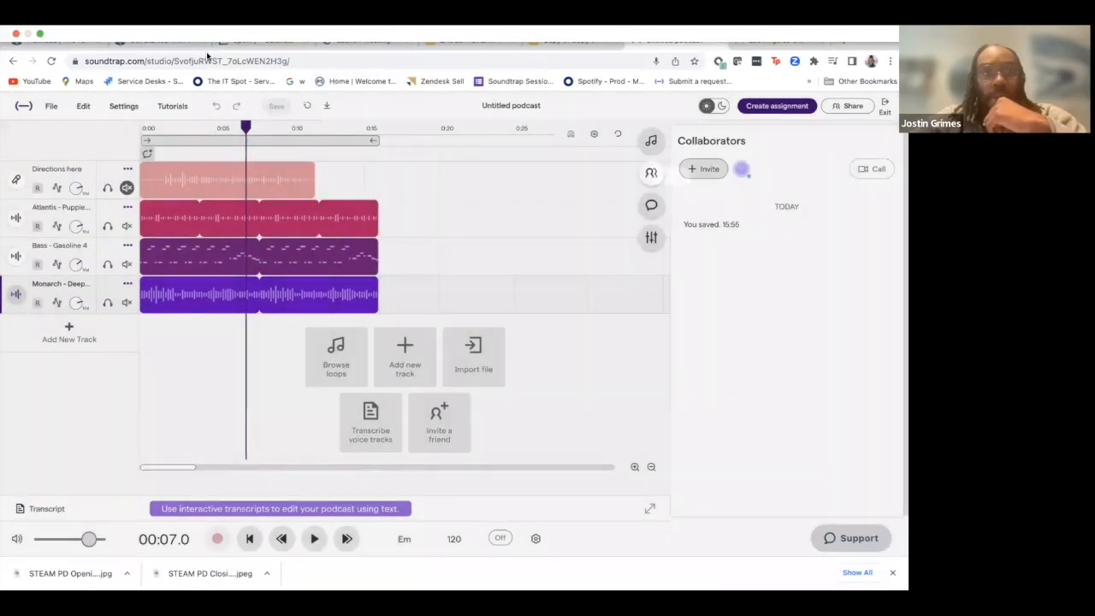
pyautogui.click(651, 174)
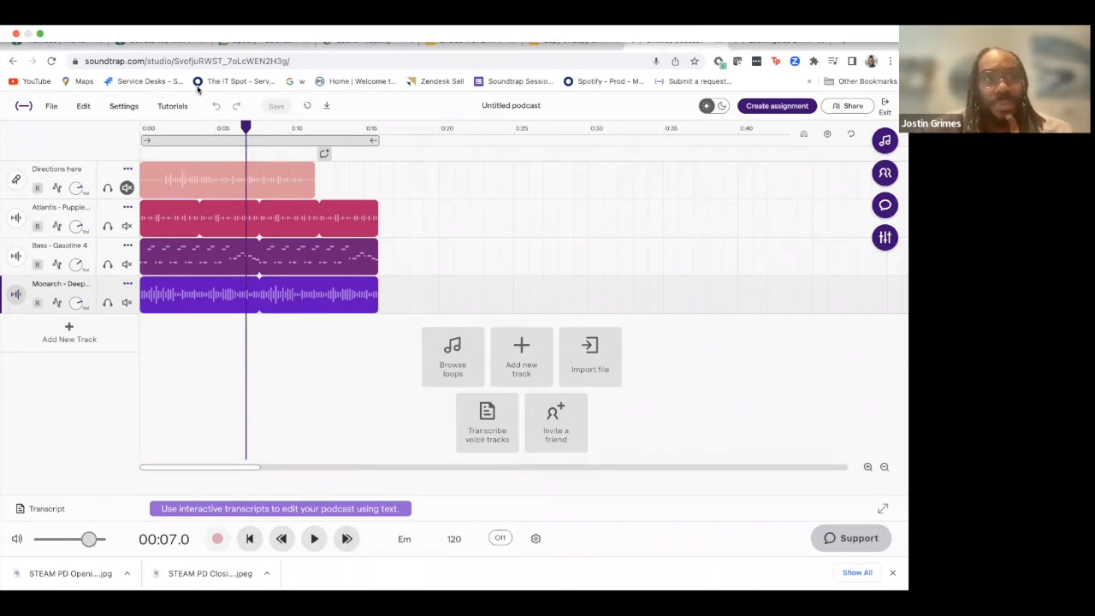
# Step: Transcribe the "Directions here" voice track into an interactive transcript and check the transcription progress
pyautogui.click(47, 509)
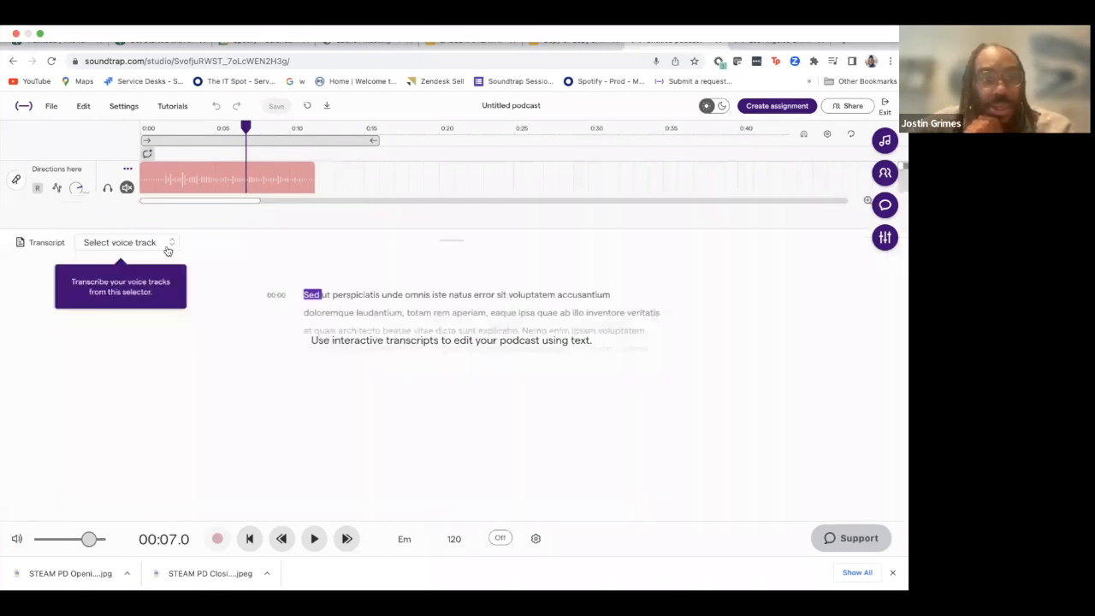
pyautogui.click(162, 243)
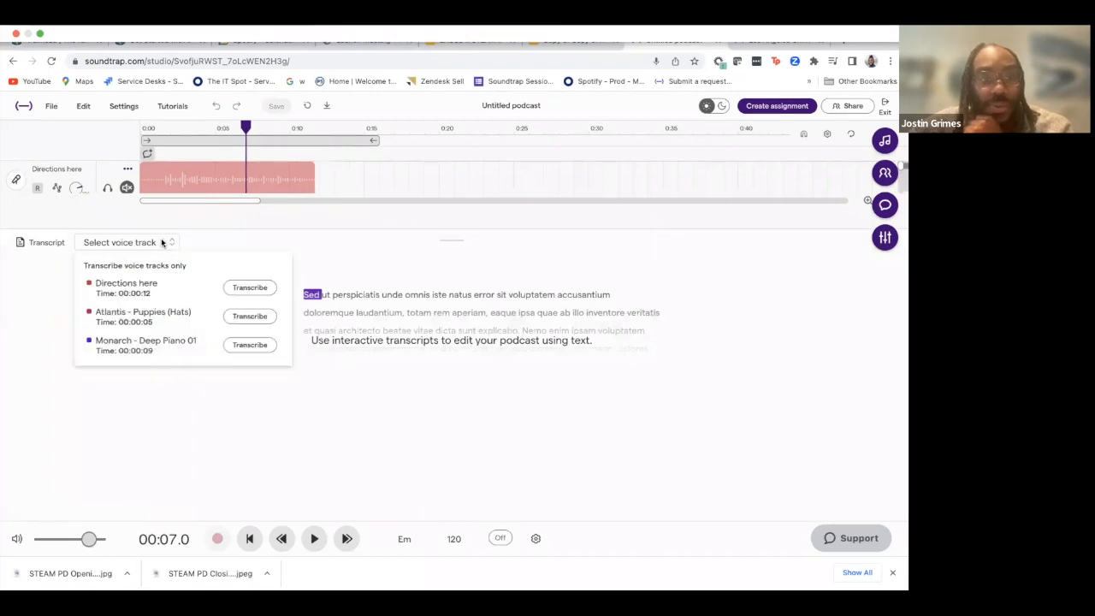
pyautogui.click(251, 287)
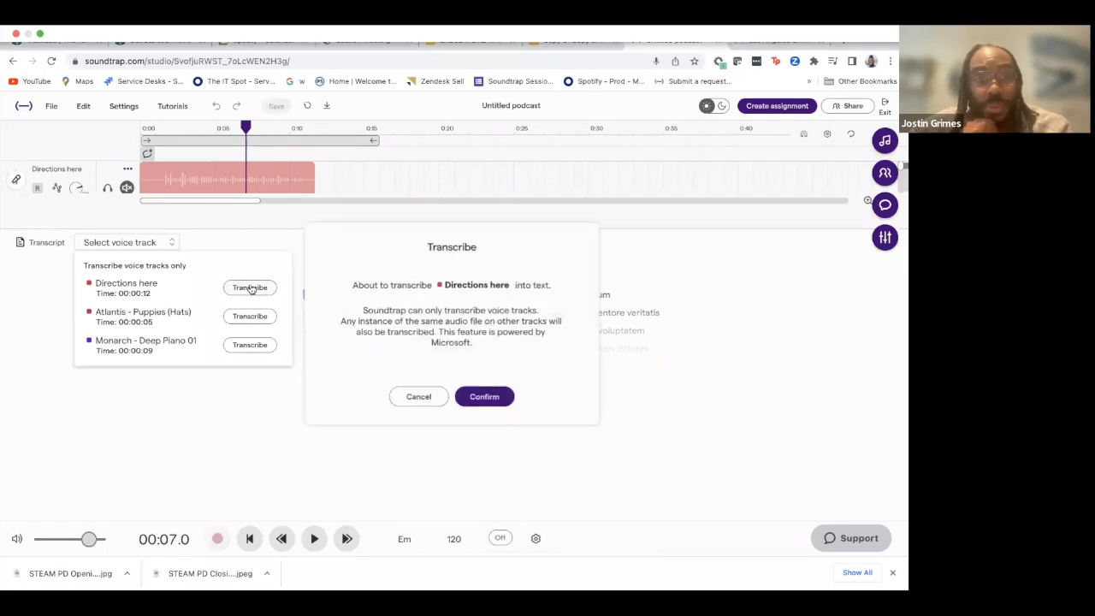
pyautogui.click(484, 397)
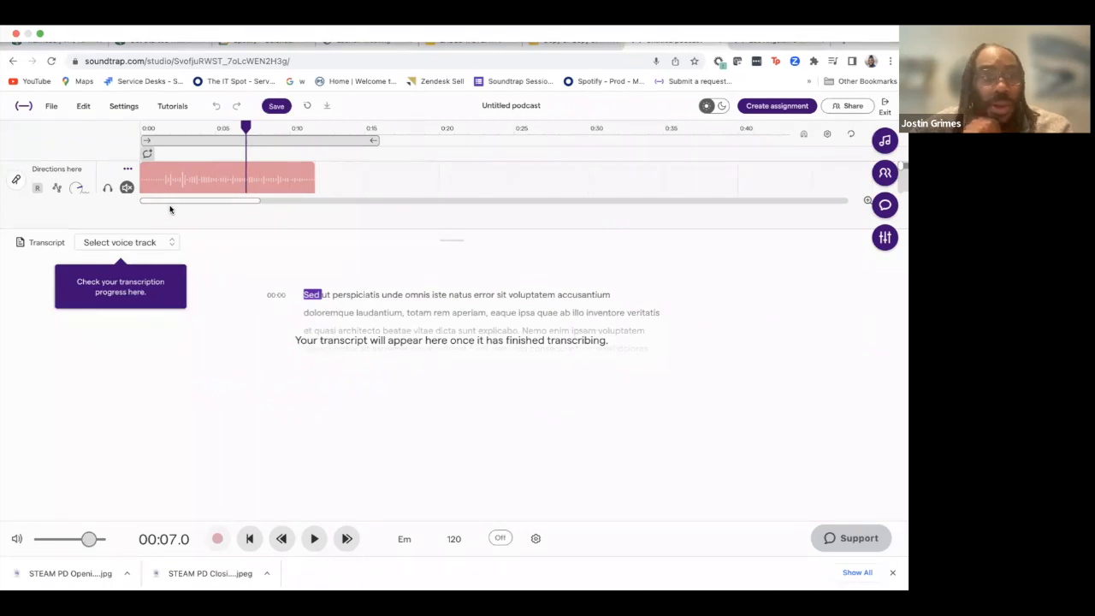
pyautogui.click(162, 247)
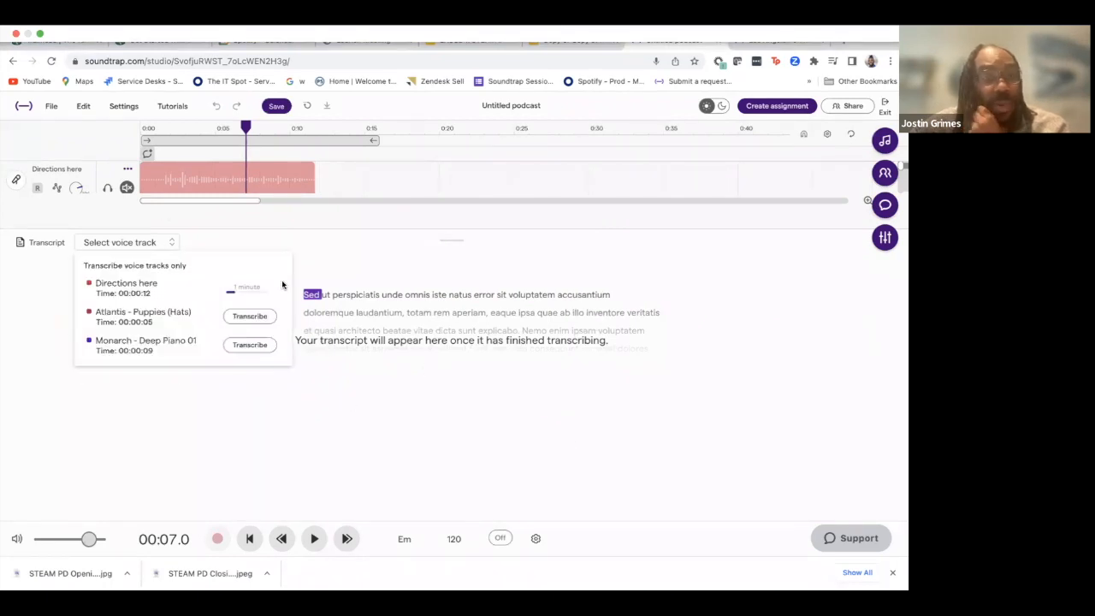
pyautogui.click(346, 307)
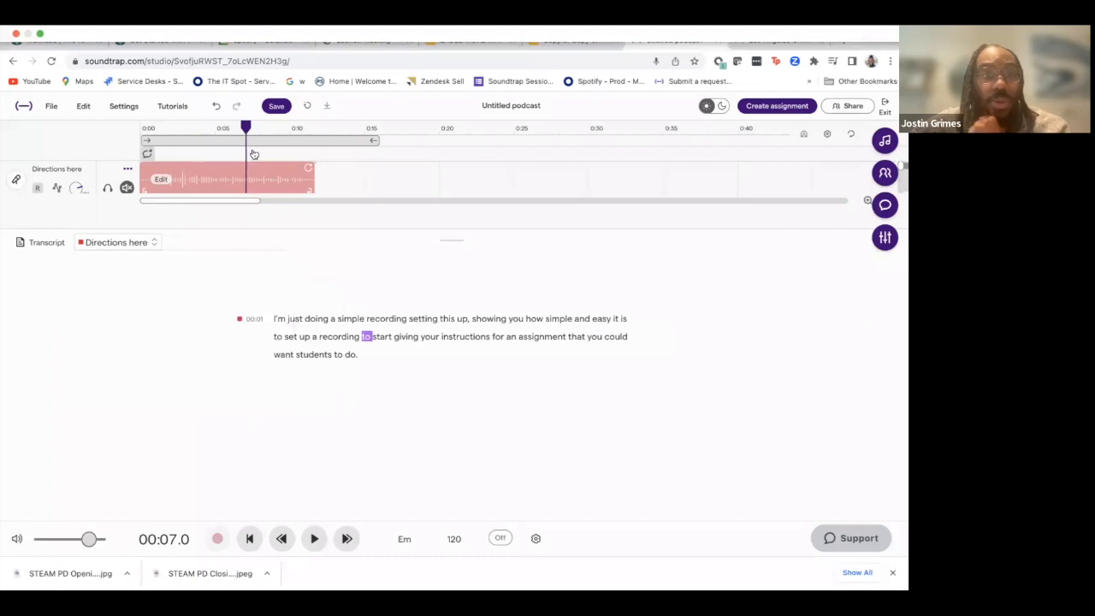
# Step: Unmute the "Directions here" track and return the playhead to the start of the project
pyautogui.click(160, 181)
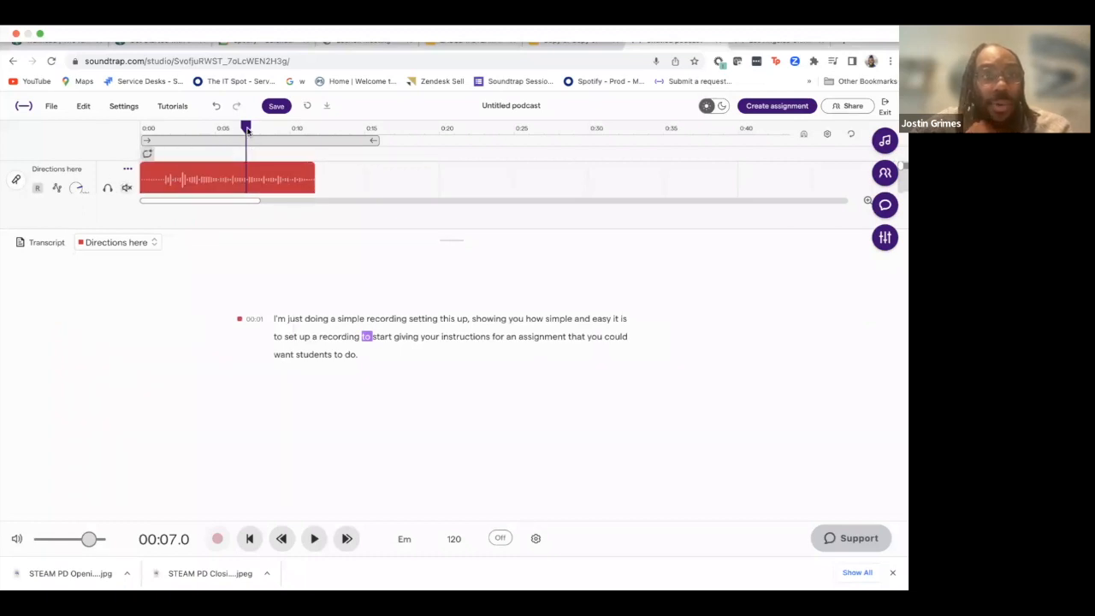
pyautogui.moveTo(247, 130); pyautogui.dragTo(140, 132)
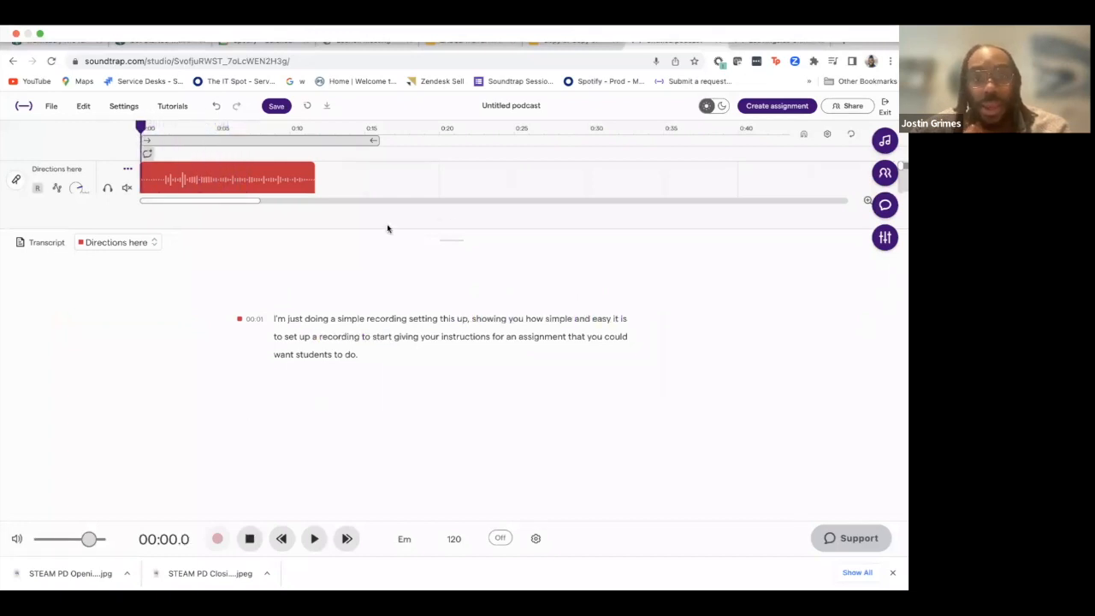
# Step: Enlarge the track area above the transcript and mute the Atlantis, Bass - Gasoline 4 and Monarch loop tracks
pyautogui.click(449, 241)
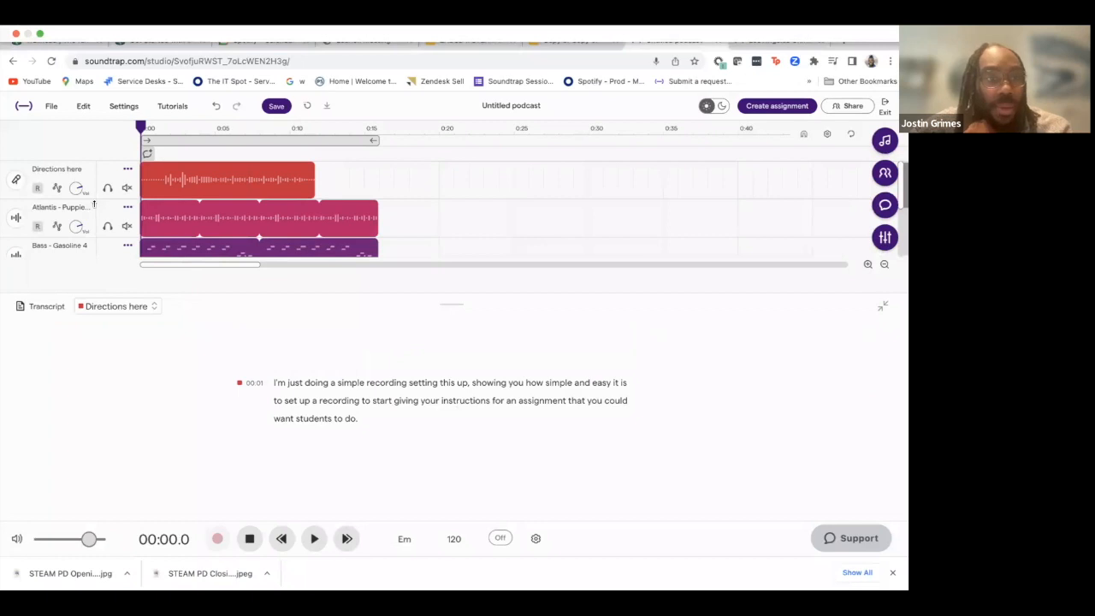
pyautogui.scroll(-2, 109, 195)
pyautogui.click(127, 193)
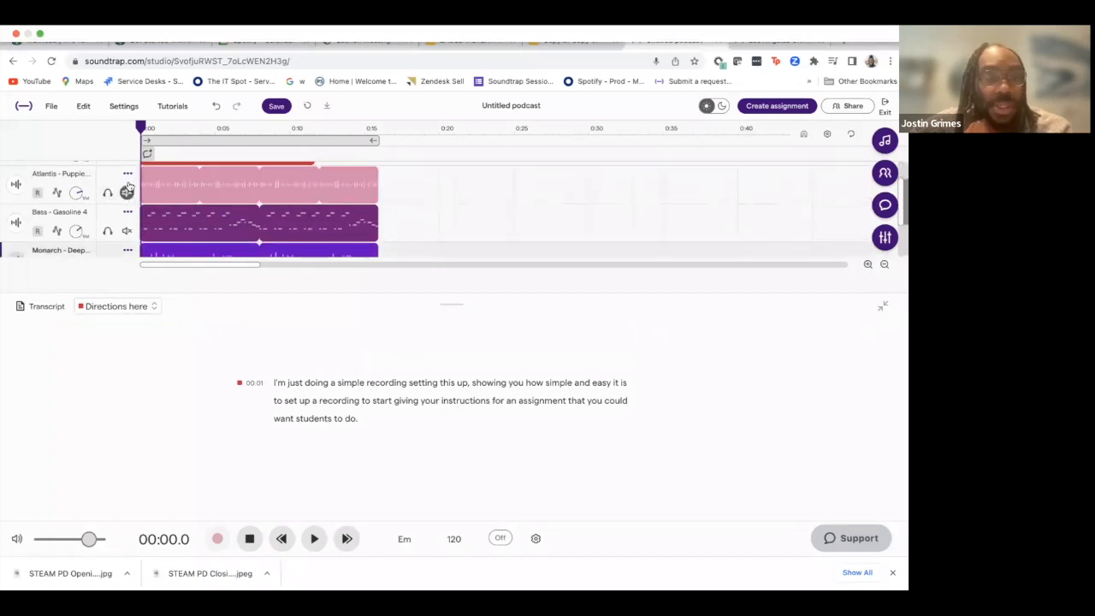
pyautogui.click(127, 231)
pyautogui.scroll(-1, 127, 231)
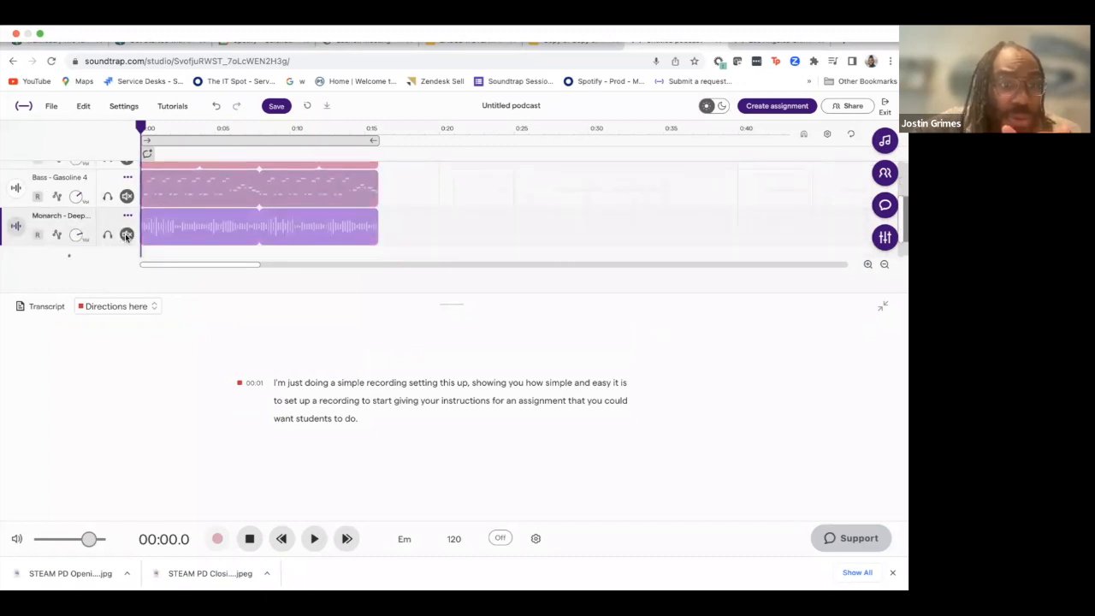
pyautogui.scroll(2, 127, 235)
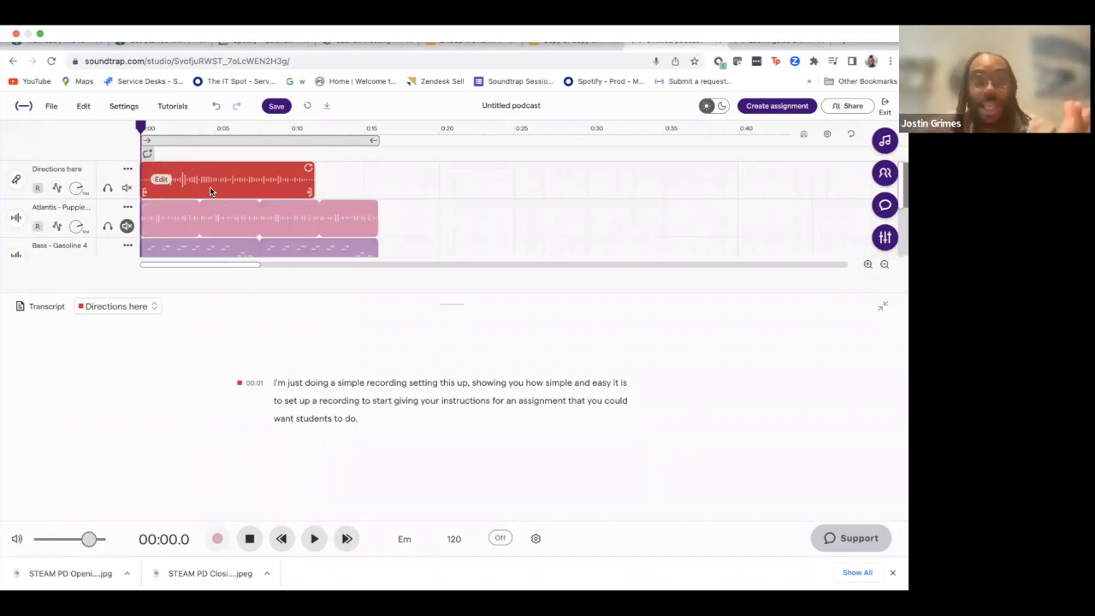
# Step: Play the "Directions here" recording alongside its transcript and pause near the end of the clip
pyautogui.click(314, 539)
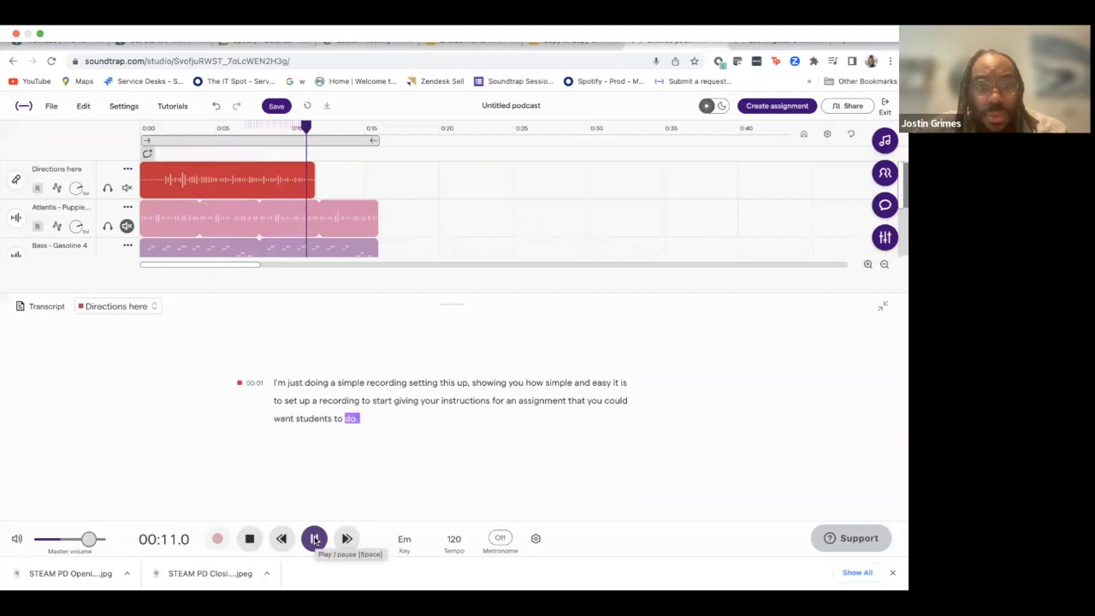
pyautogui.click(315, 539)
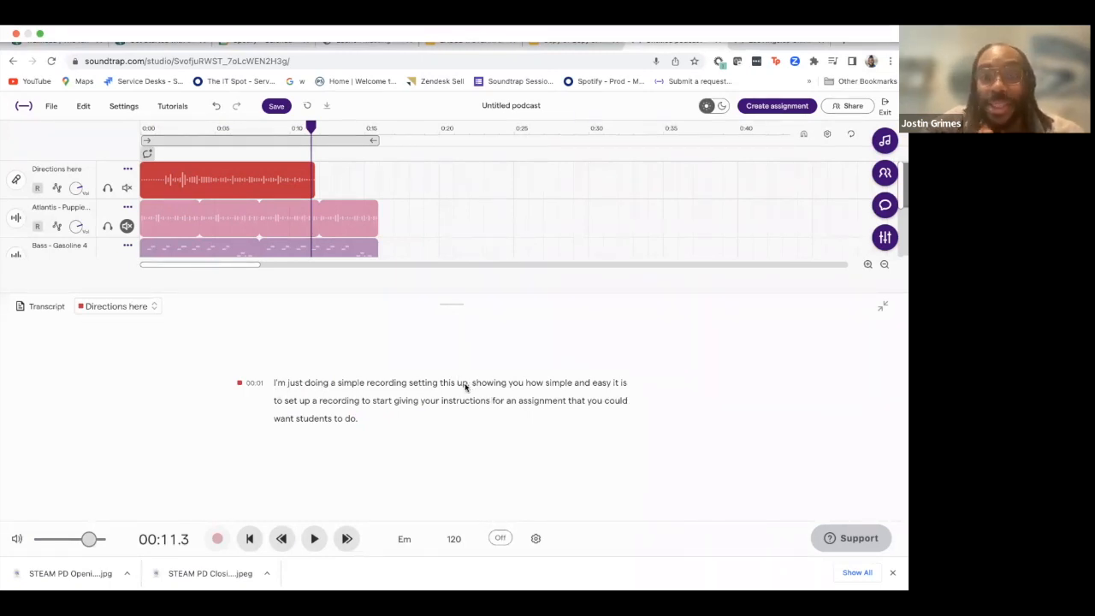
# Step: Delete the transcript passage from "I'm just doing" through "to set up a recording" and move the playhead to the shortened recording's end
pyautogui.moveTo(360, 401); pyautogui.dragTo(271, 383)
pyautogui.click(410, 384)
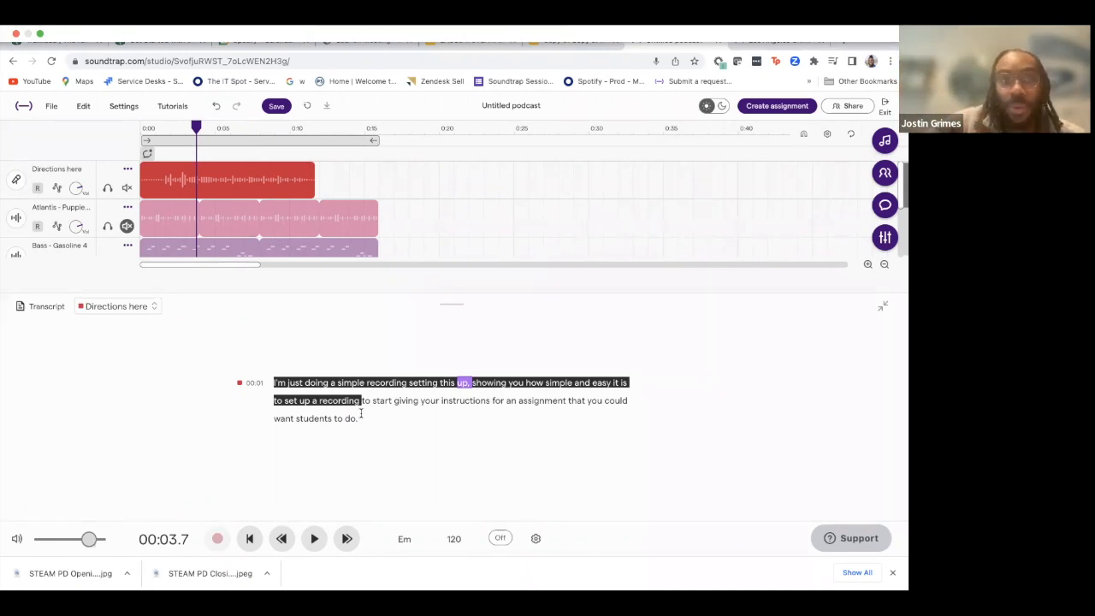
pyautogui.moveTo(150, 175)
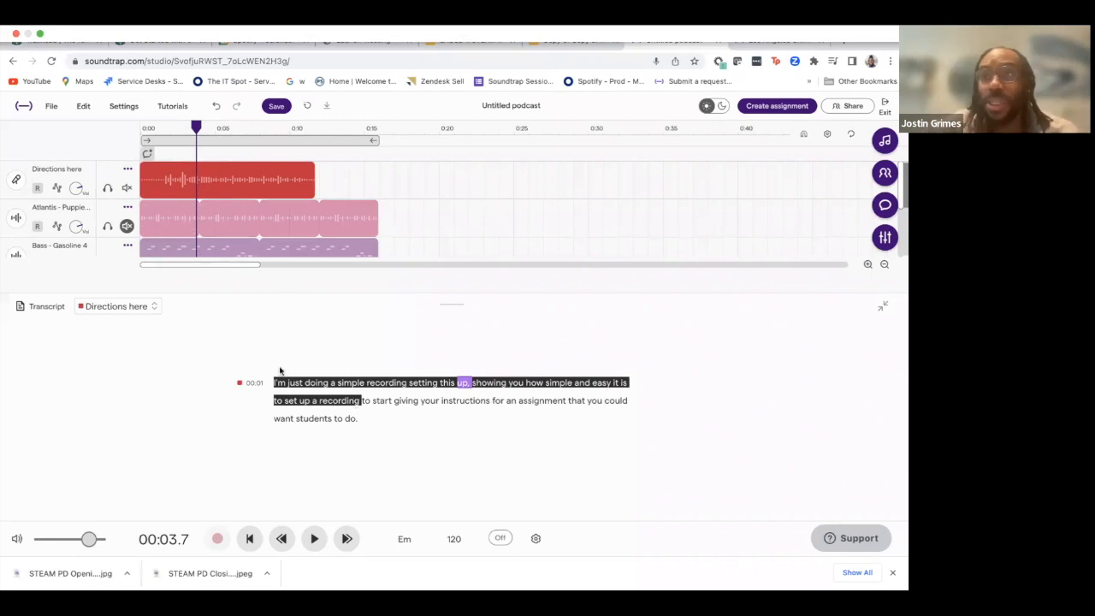
pyautogui.press('Delete')
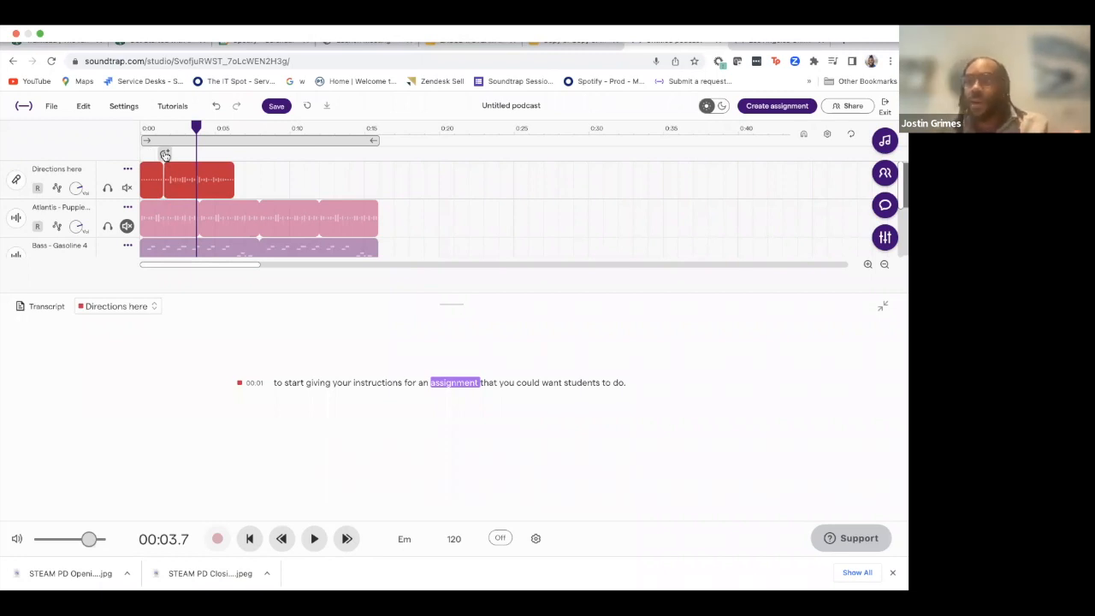
pyautogui.moveTo(197, 126); pyautogui.dragTo(235, 137)
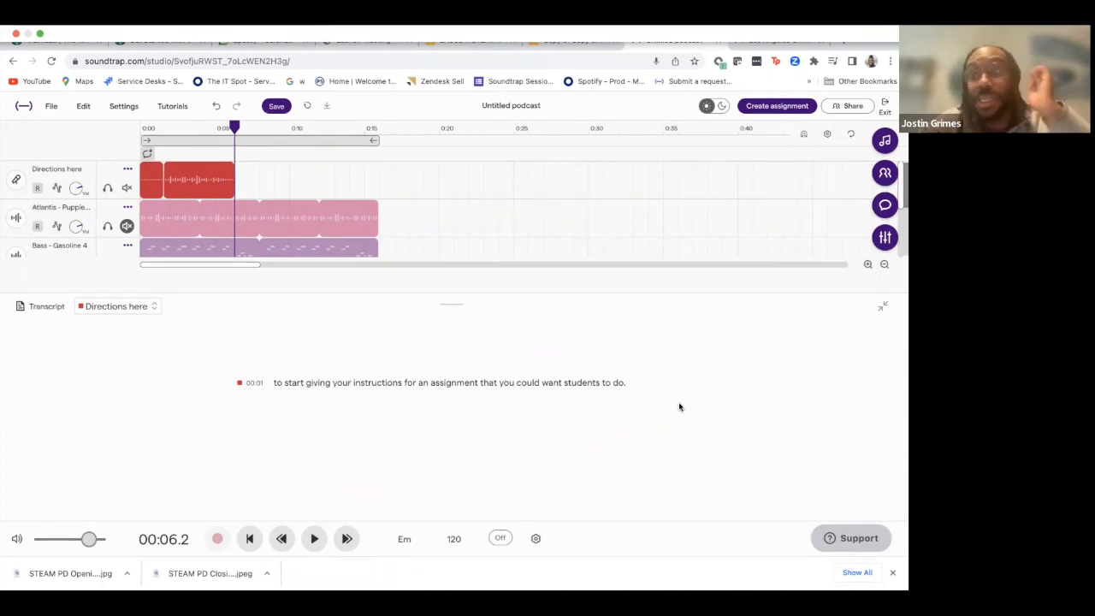
# Step: Open the transcript's final word "do." for text correction and leave the editor without changing it
pyautogui.doubleClick(622, 383)
pyautogui.click(623, 382)
pyautogui.doubleClick(617, 382)
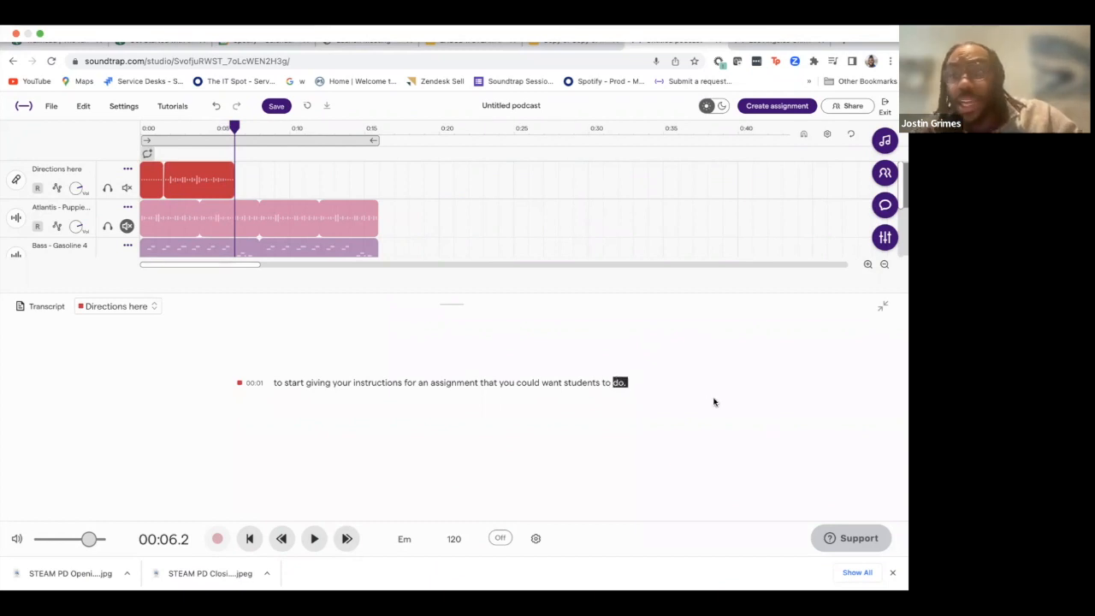
pyautogui.press('Return')
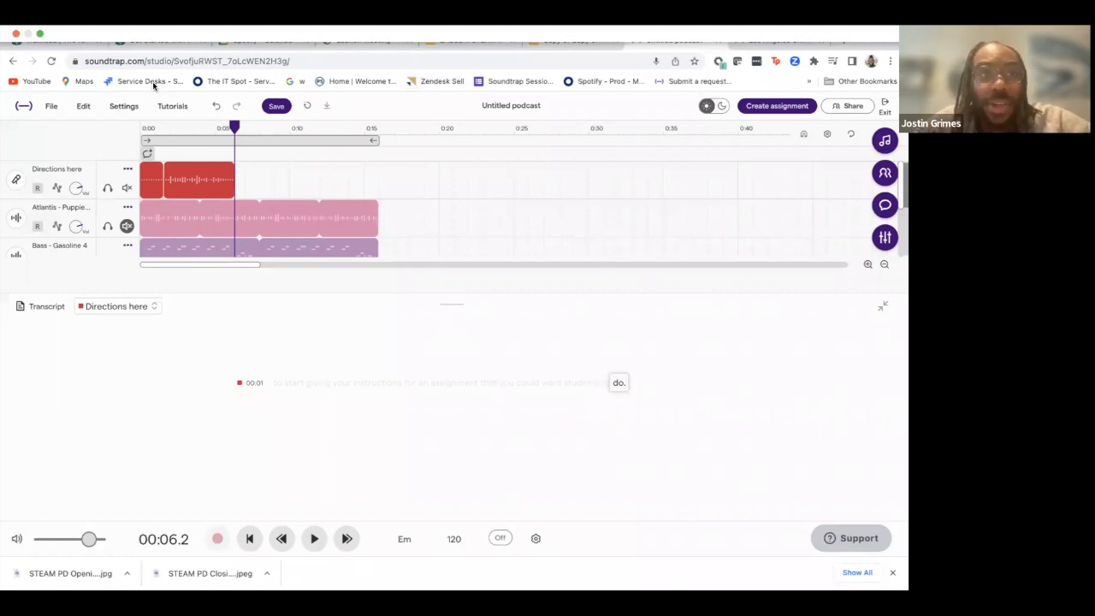
pyautogui.click(520, 412)
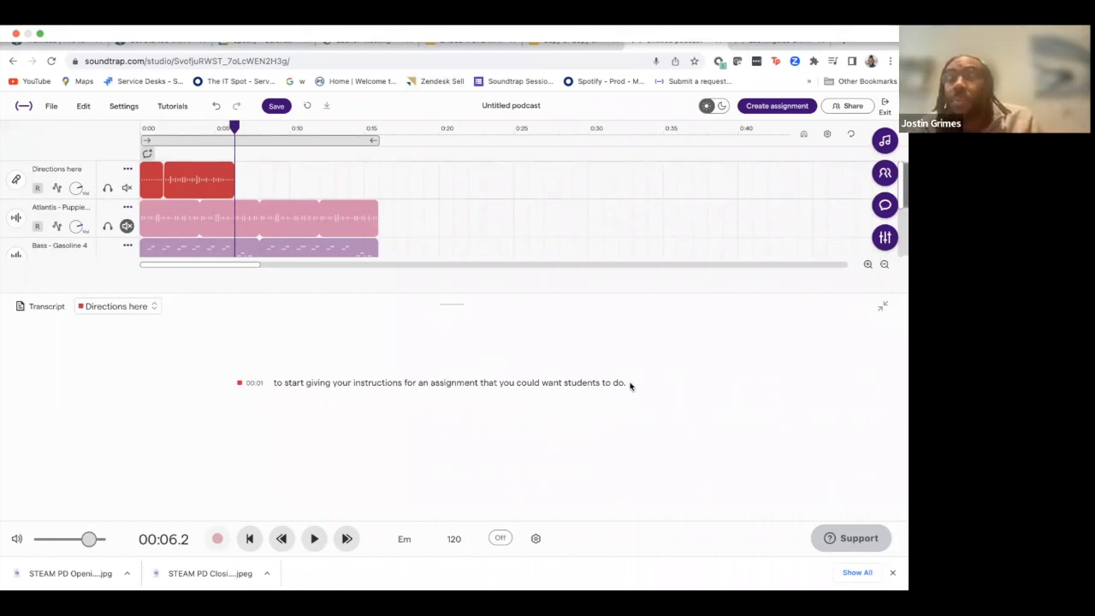
# Step: Select the entire remaining transcript sentence and collapse the transcript view back to the full track area
pyautogui.moveTo(627, 382); pyautogui.dragTo(266, 387)
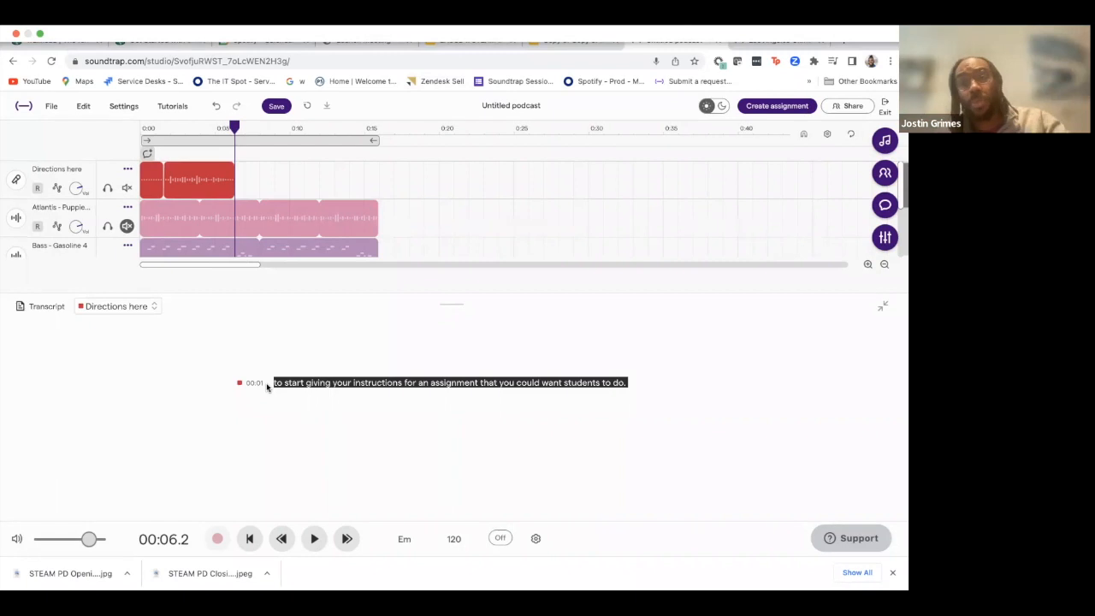
pyautogui.moveTo(402, 37)
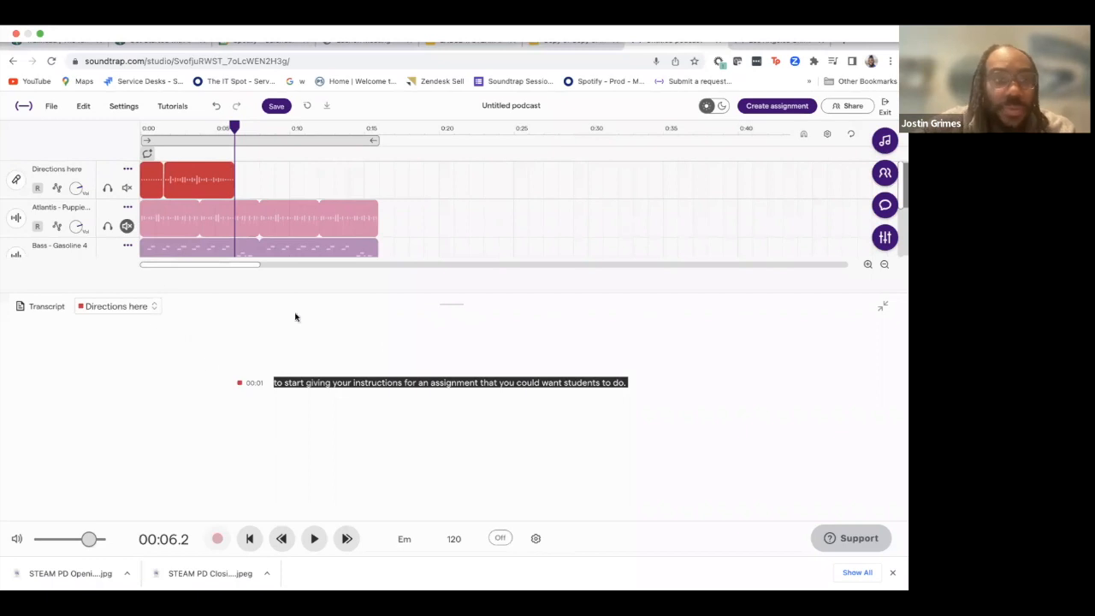
pyautogui.click(883, 306)
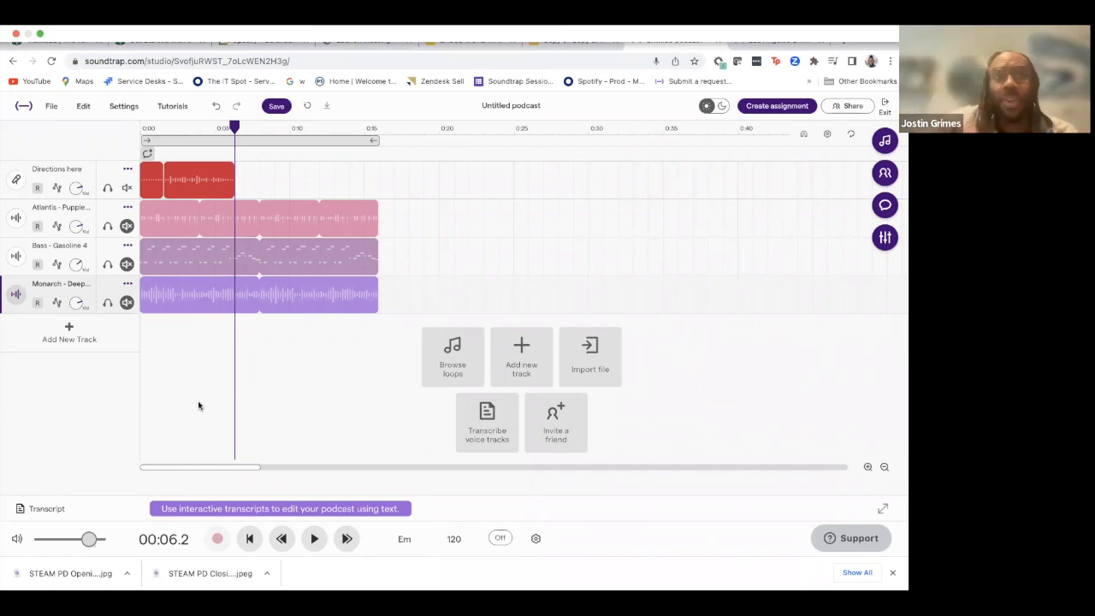
# Step: Review the studio settings, including the sound quality levels and the available interface languages
pyautogui.click(133, 112)
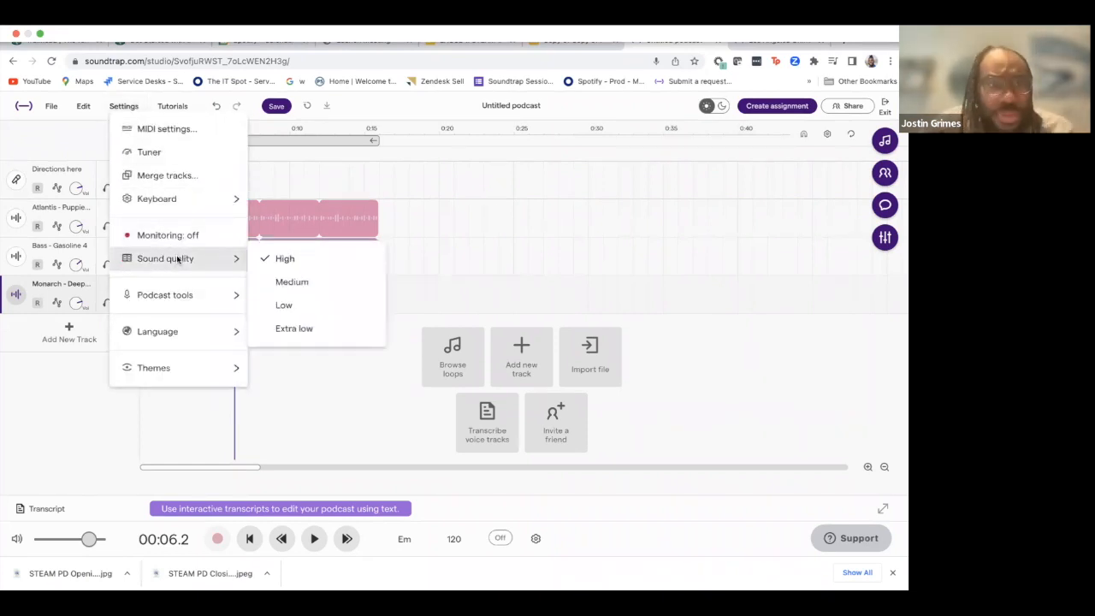
pyautogui.moveTo(179, 329)
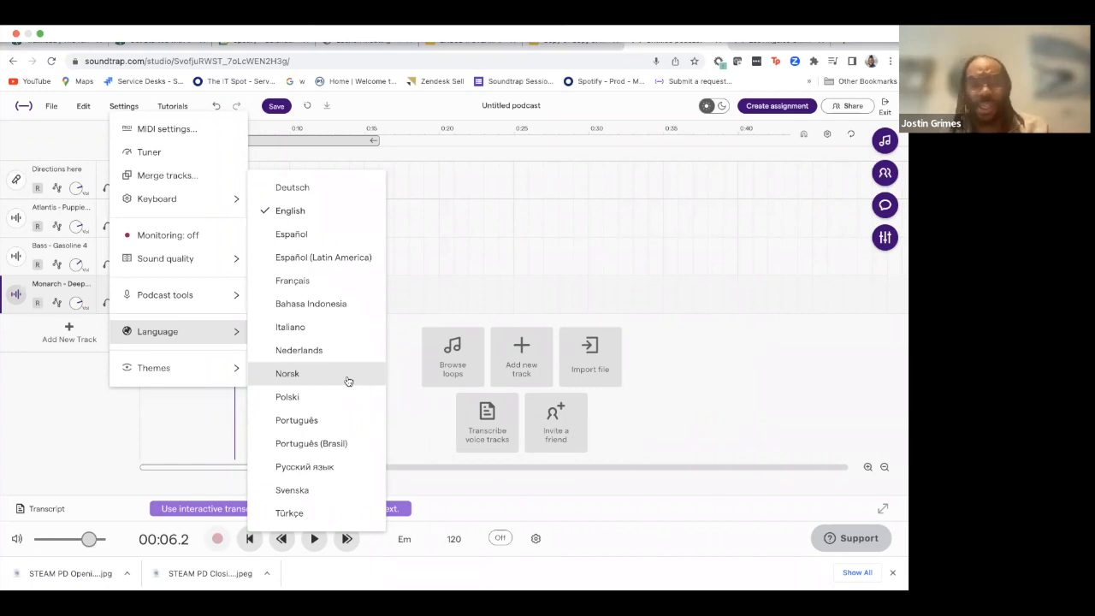
pyautogui.click(385, 97)
pyautogui.click(123, 106)
pyautogui.moveTo(152, 341)
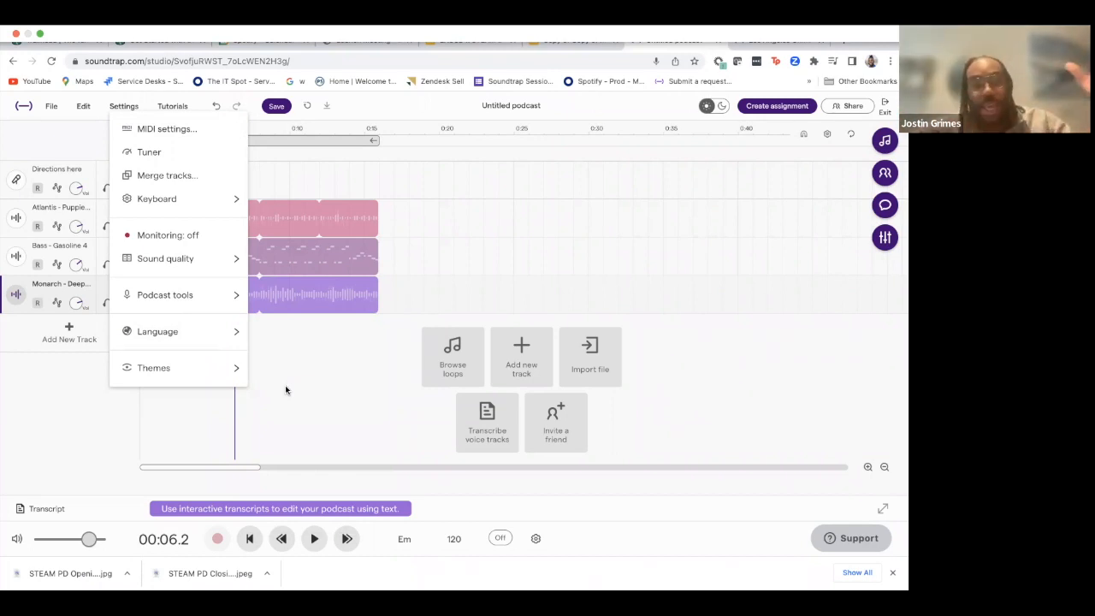
pyautogui.click(429, 103)
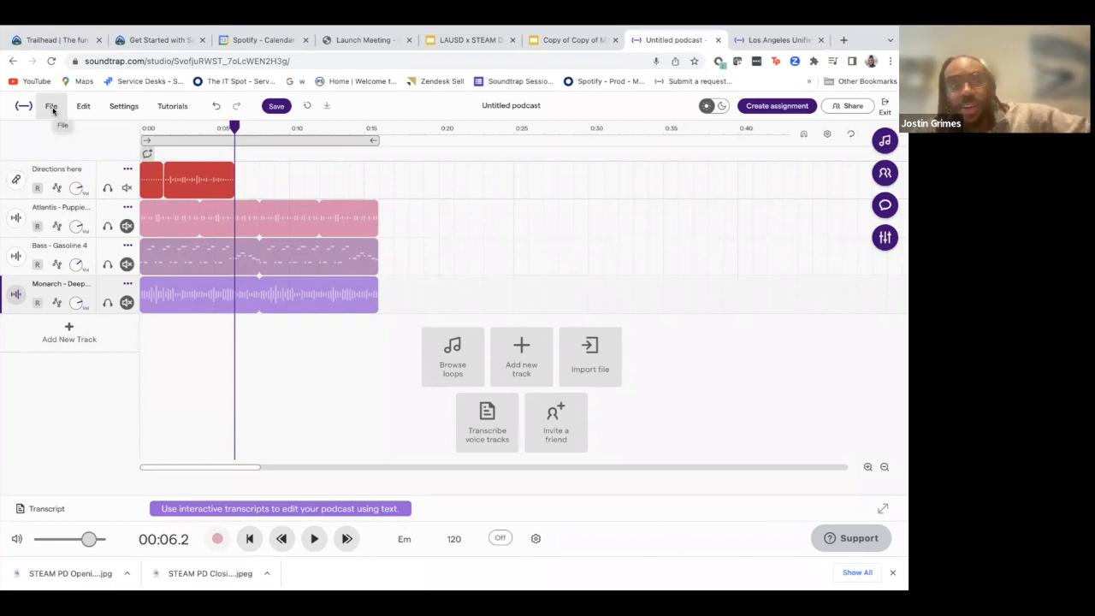
# Step: Look over the project's file and MIDI export options and save the podcast project
pyautogui.click(52, 108)
pyautogui.moveTo(108, 314)
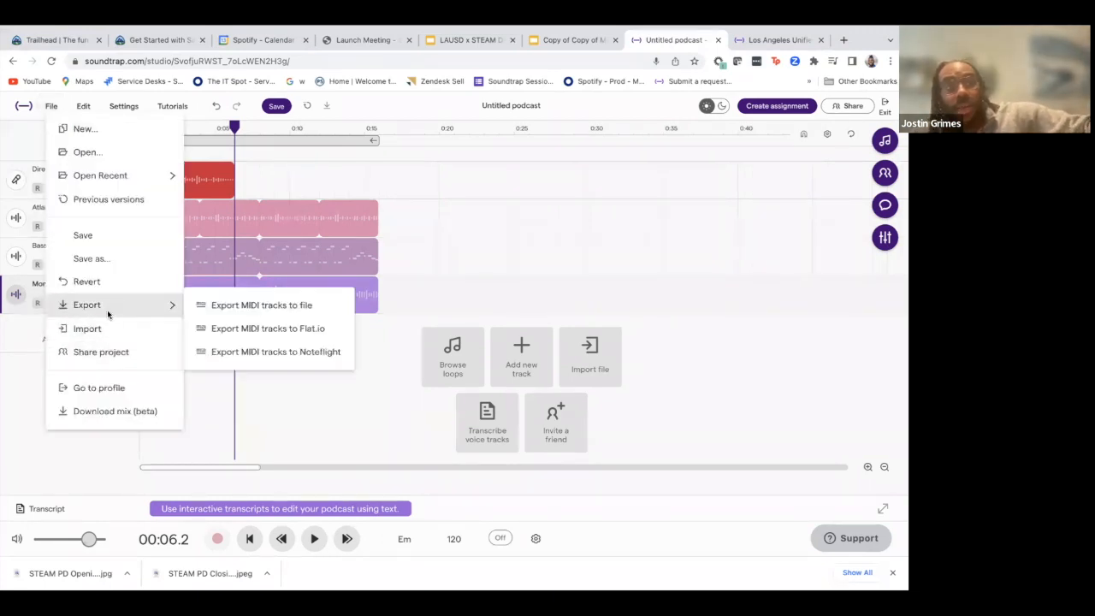
pyautogui.click(74, 460)
pyautogui.click(276, 106)
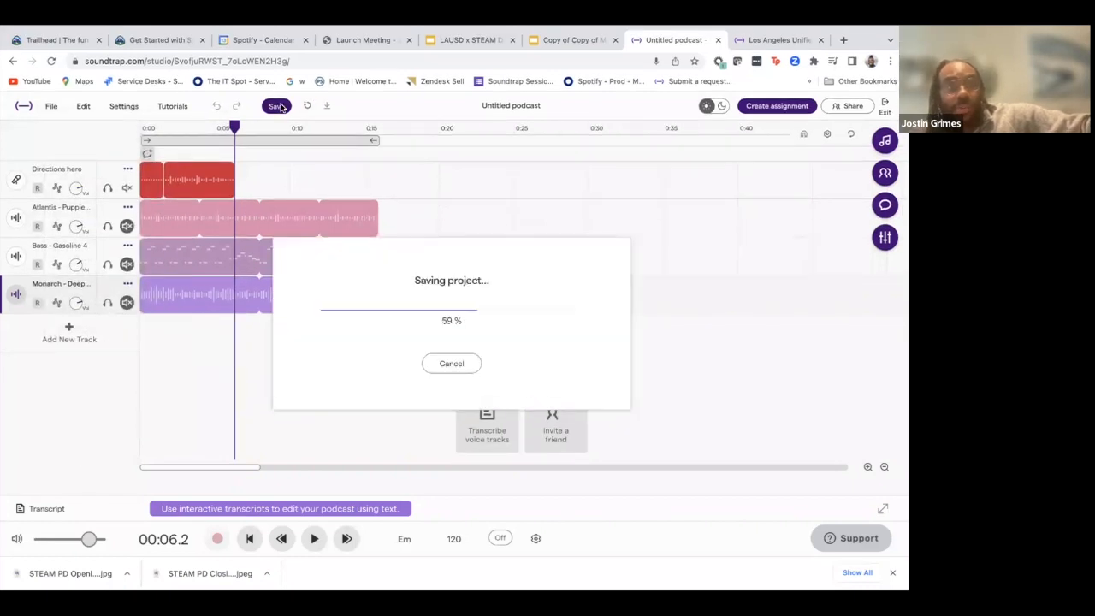
# Step: Rename the podcast project as STEAM and save it again
pyautogui.click(532, 108)
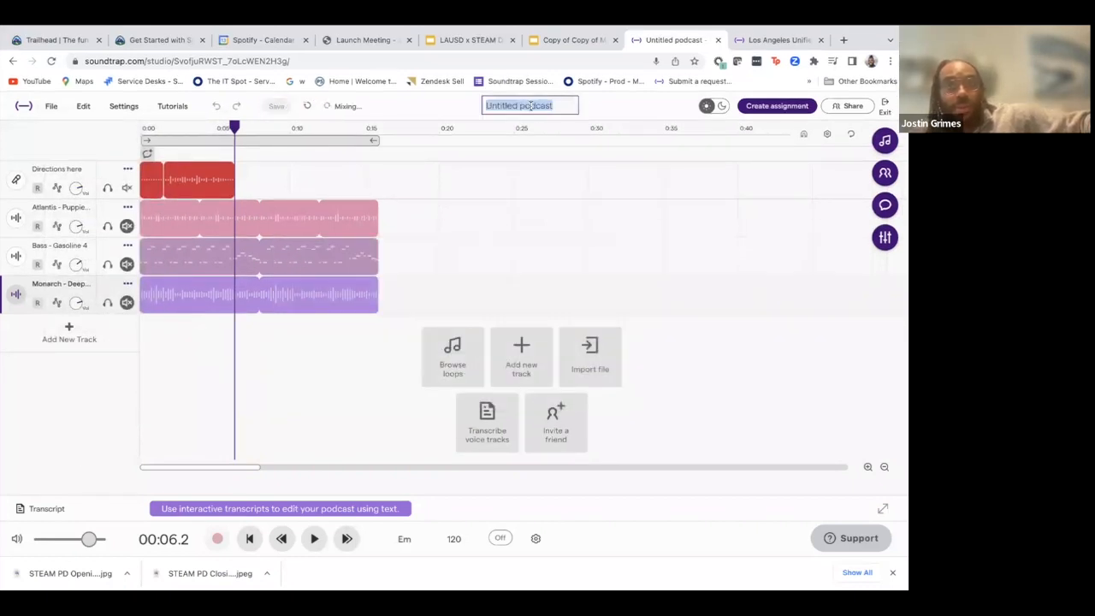
pyautogui.press('BackSpace')
pyautogui.write('STEAM')
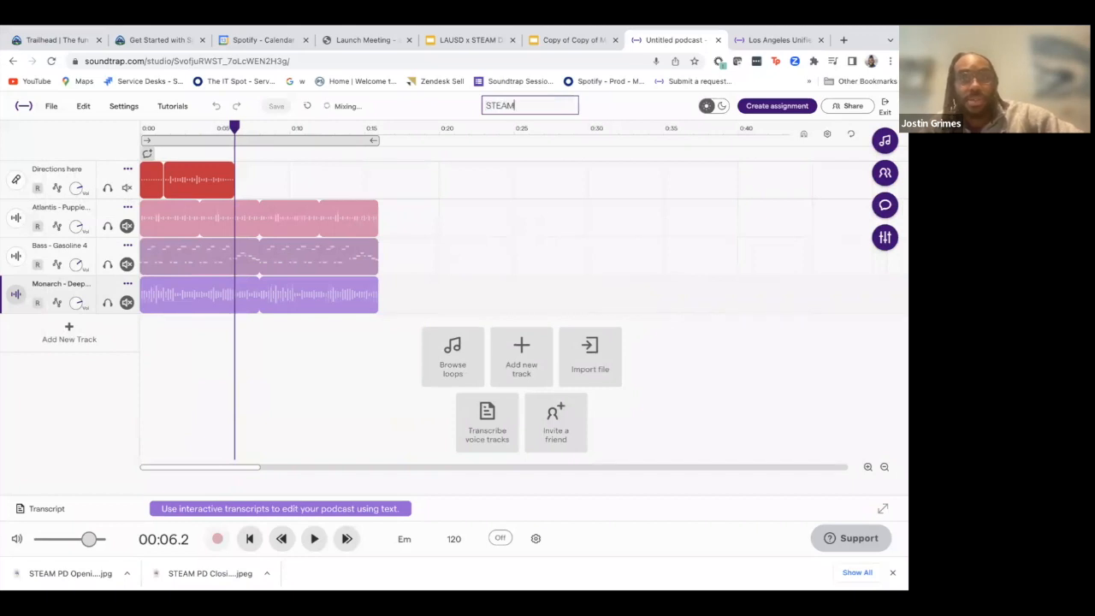
pyautogui.click(443, 106)
pyautogui.click(274, 106)
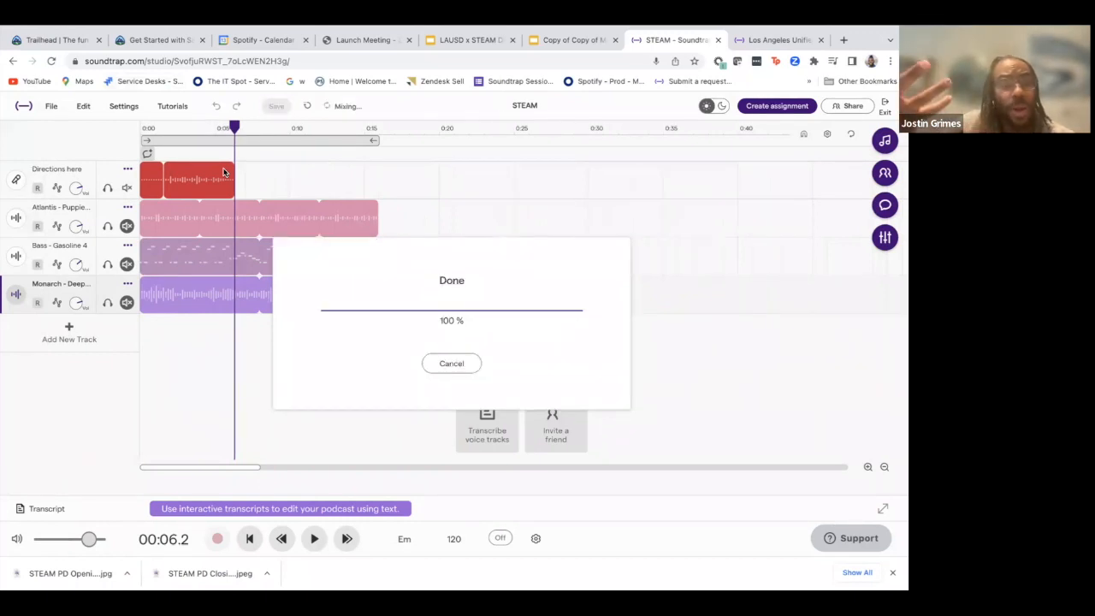
pyautogui.moveTo(224, 168)
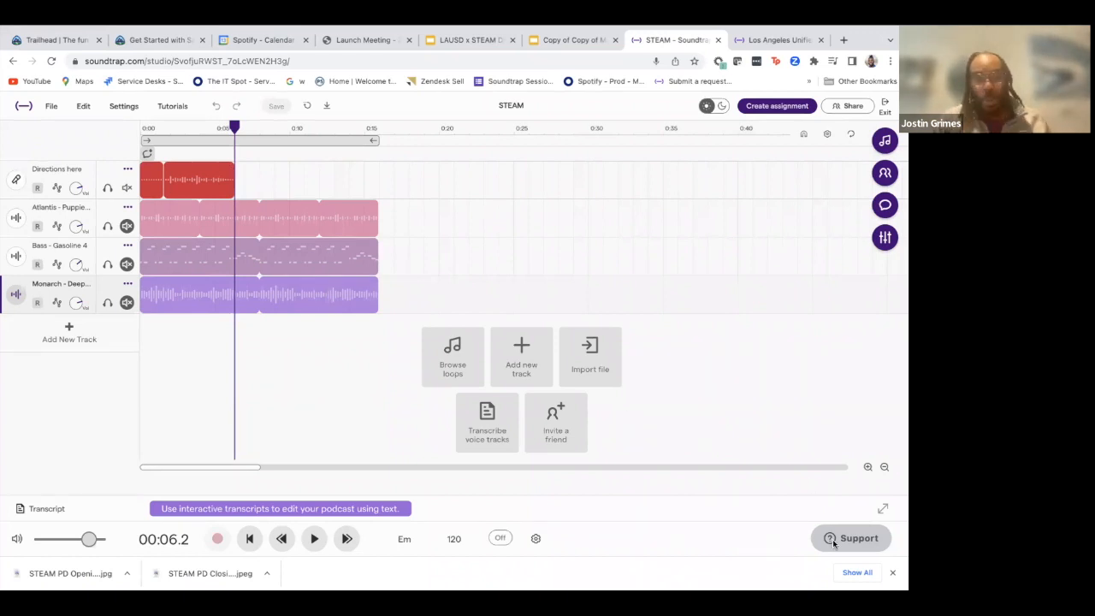
pyautogui.moveTo(478, 79)
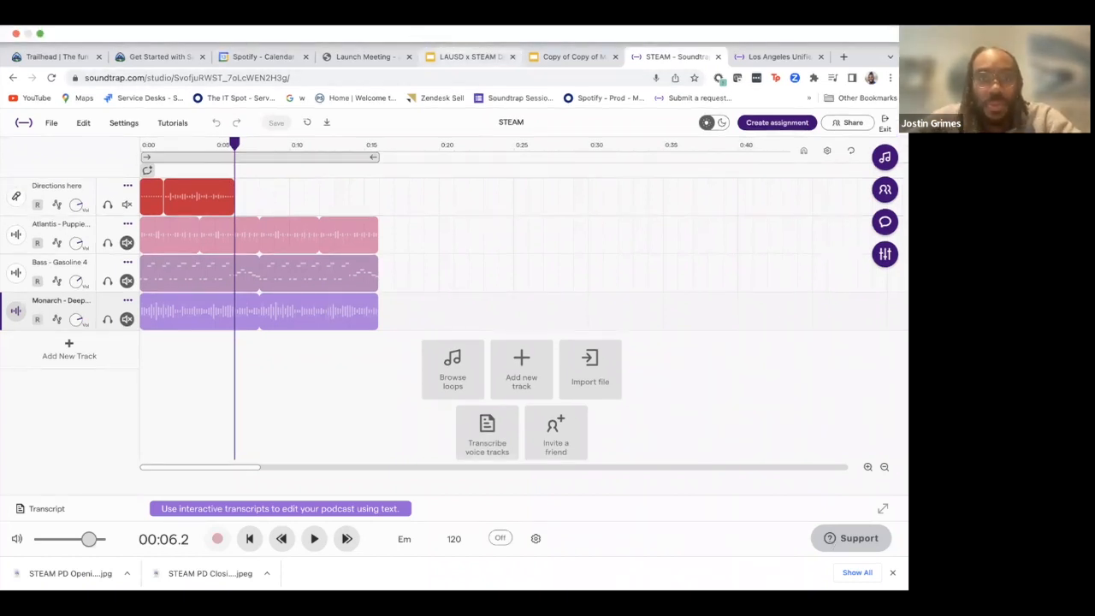